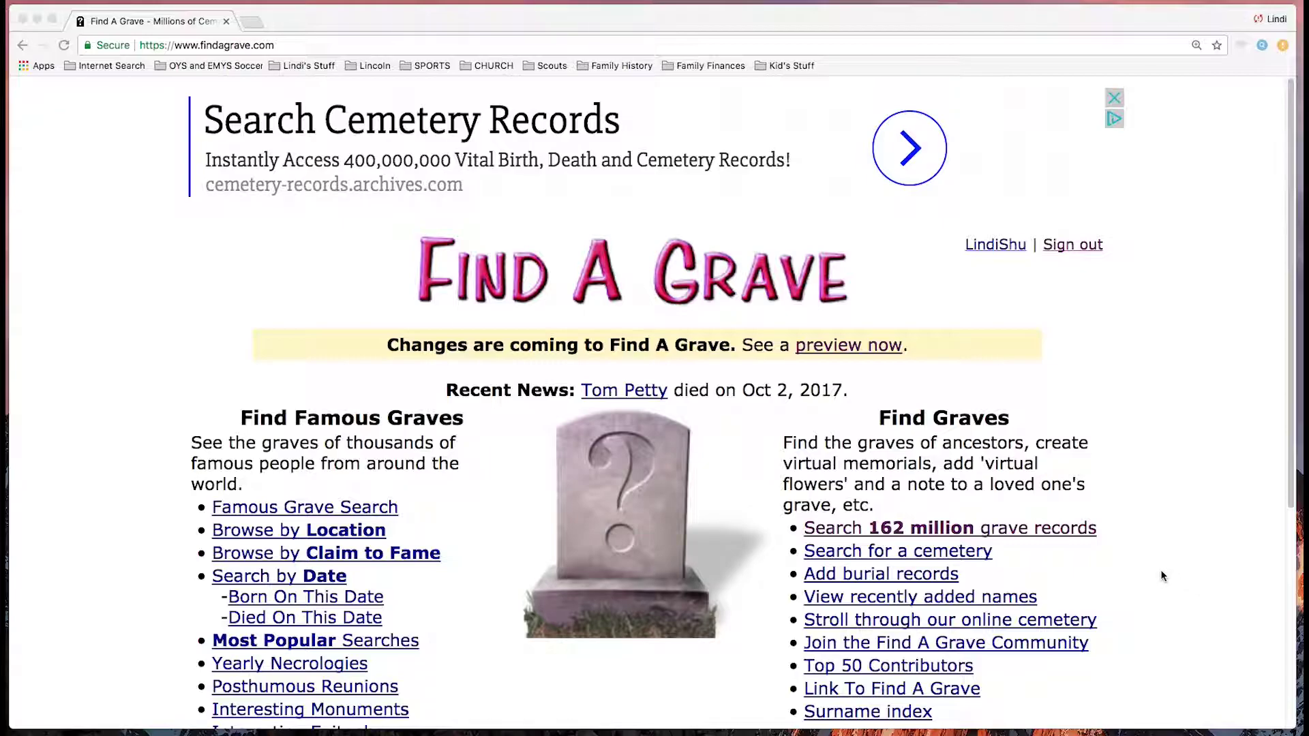
Open the grave records search form, enter the last name, and include maiden names in the search.
left_click(931, 535)
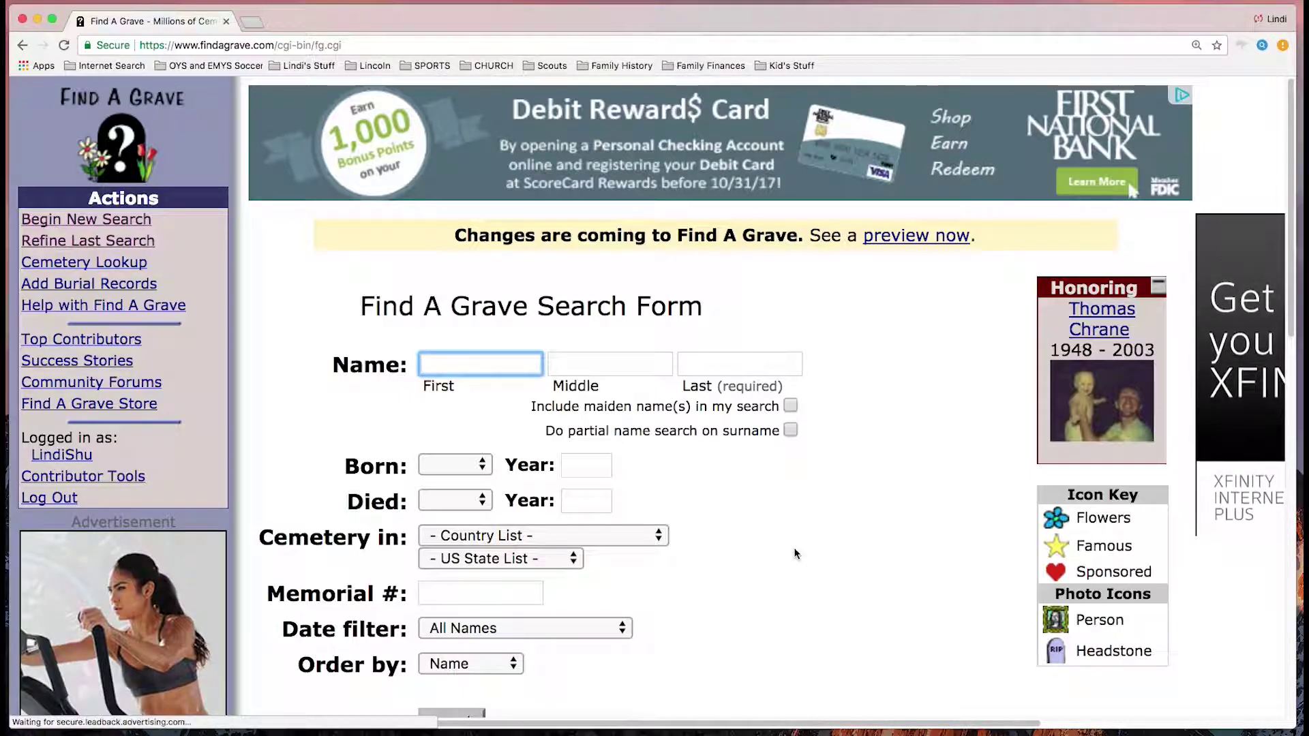
left_click(703, 362)
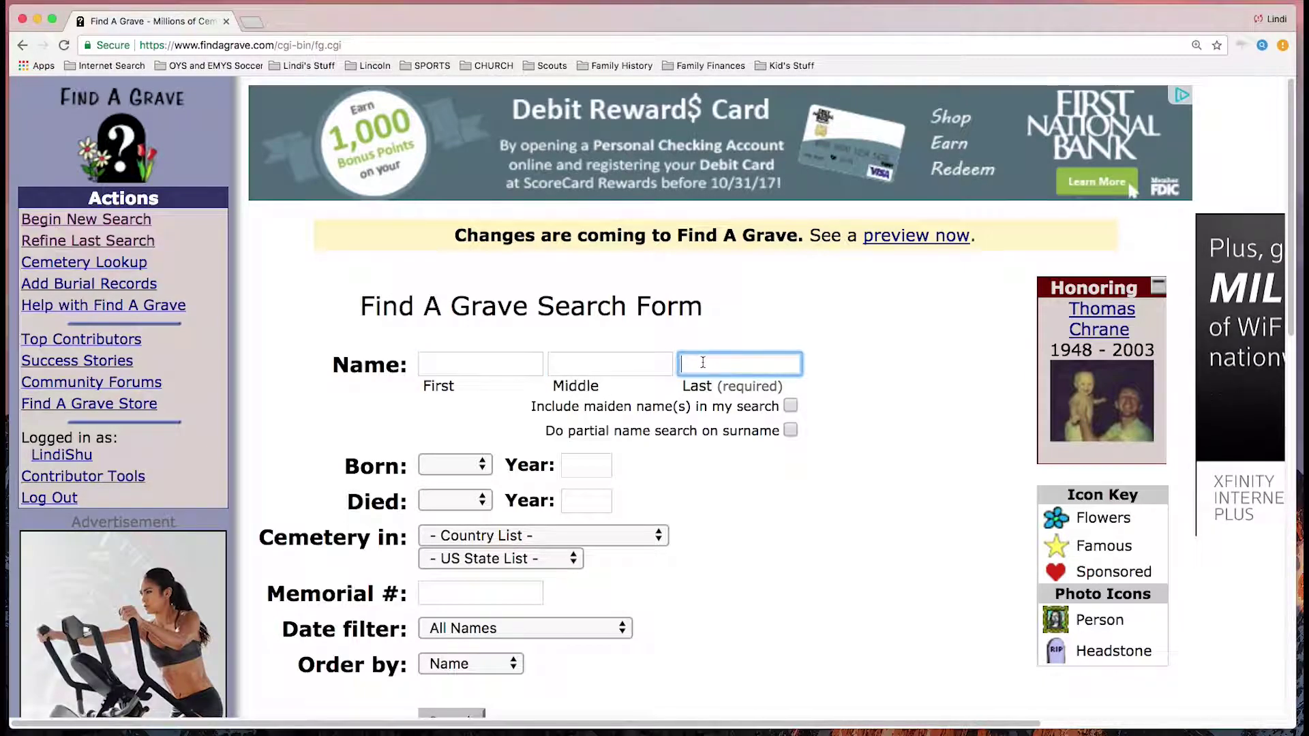
type("Cooper")
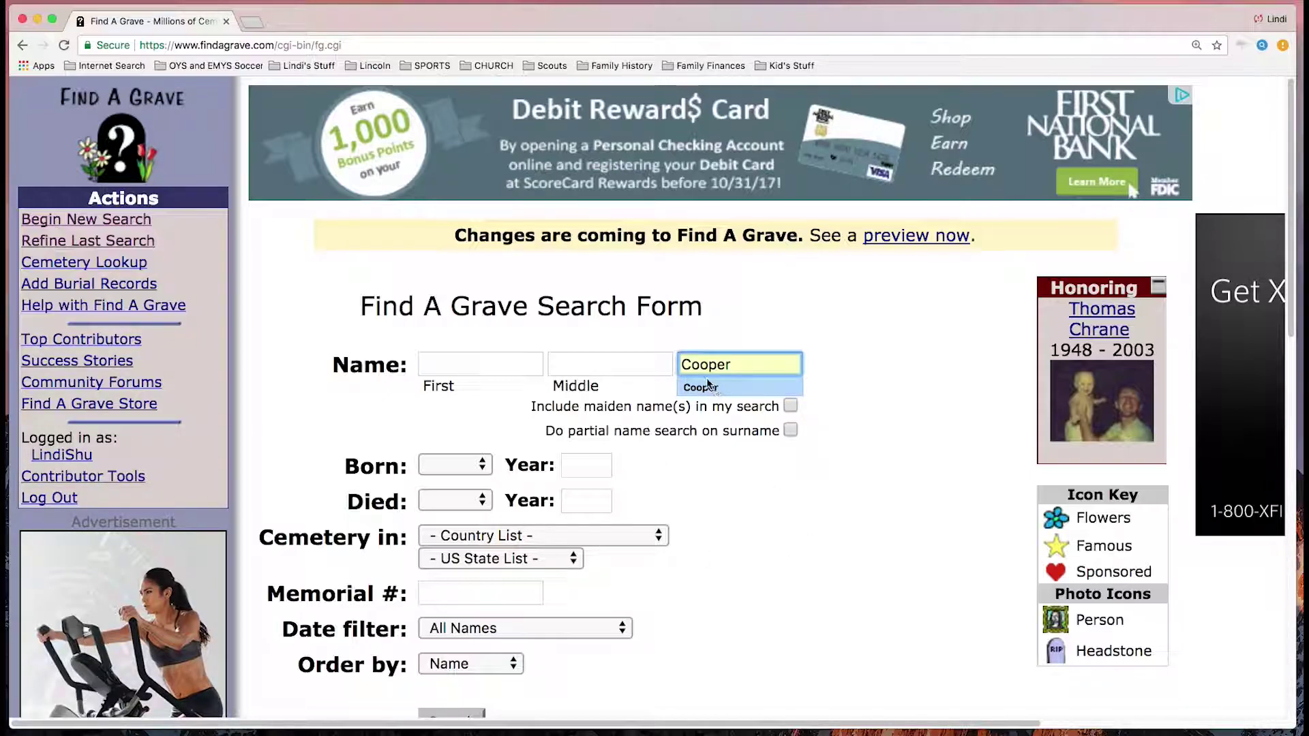
left_click(791, 407)
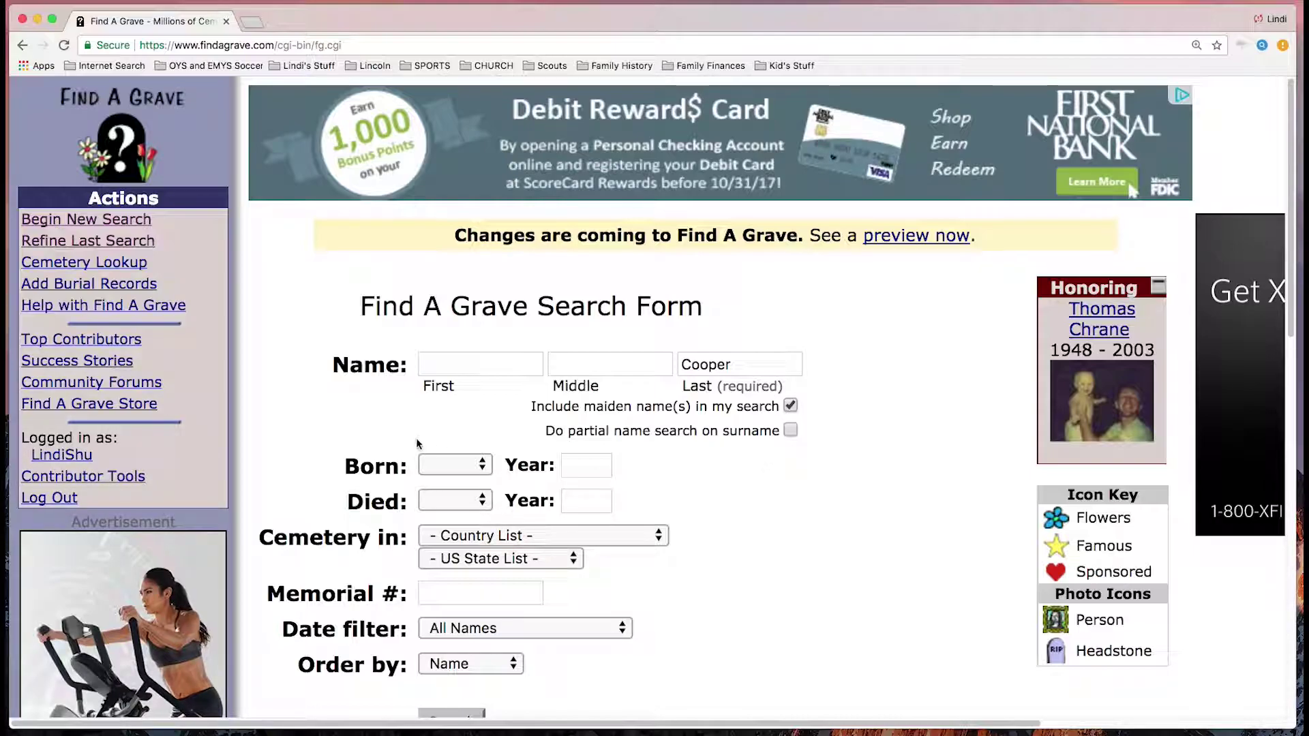
left_click(448, 469)
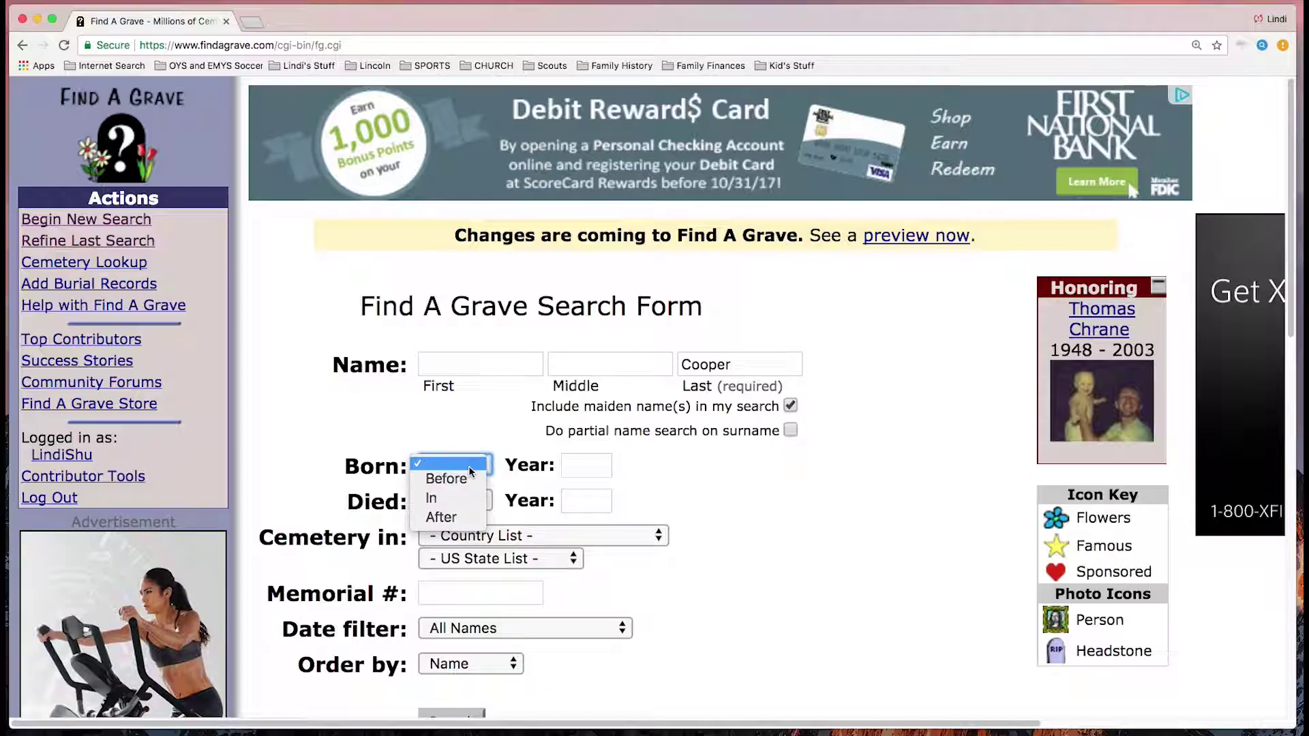
left_click(704, 494)
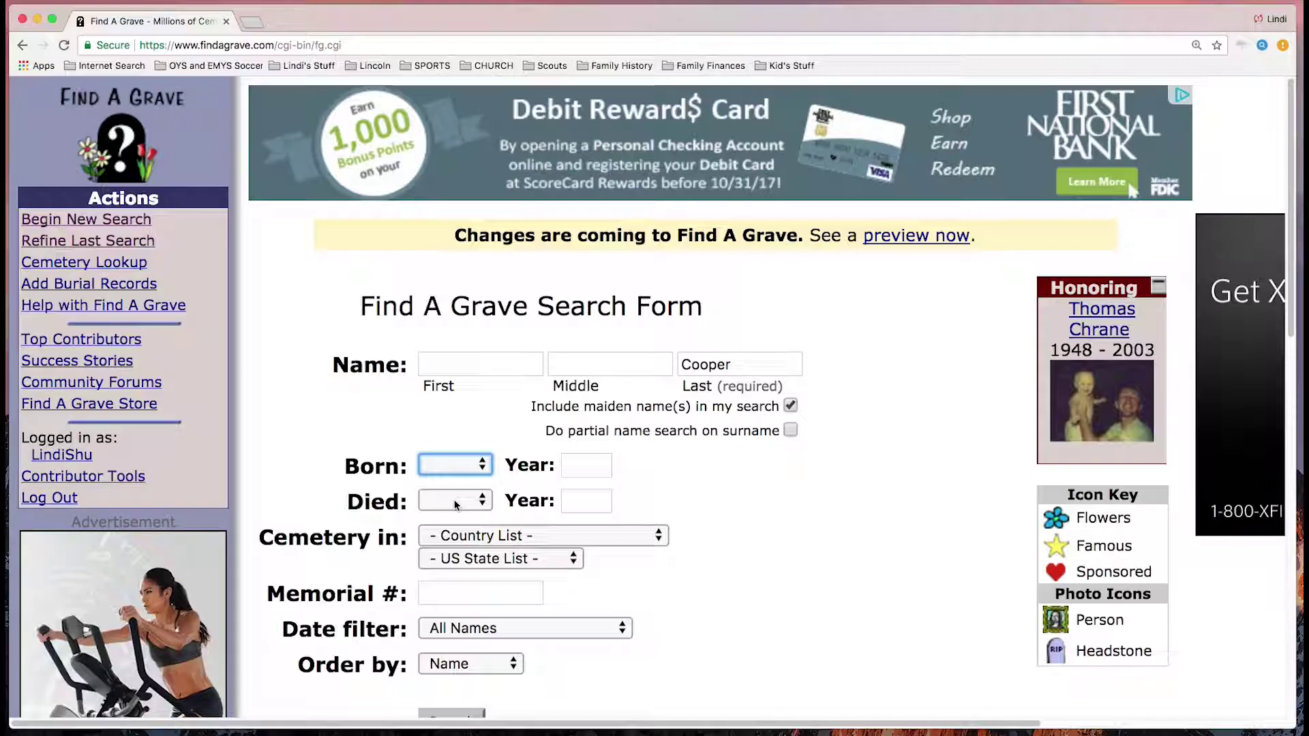
Limit the cemetery location to Alpine County, California, The United States, and run the search.
left_click(467, 537)
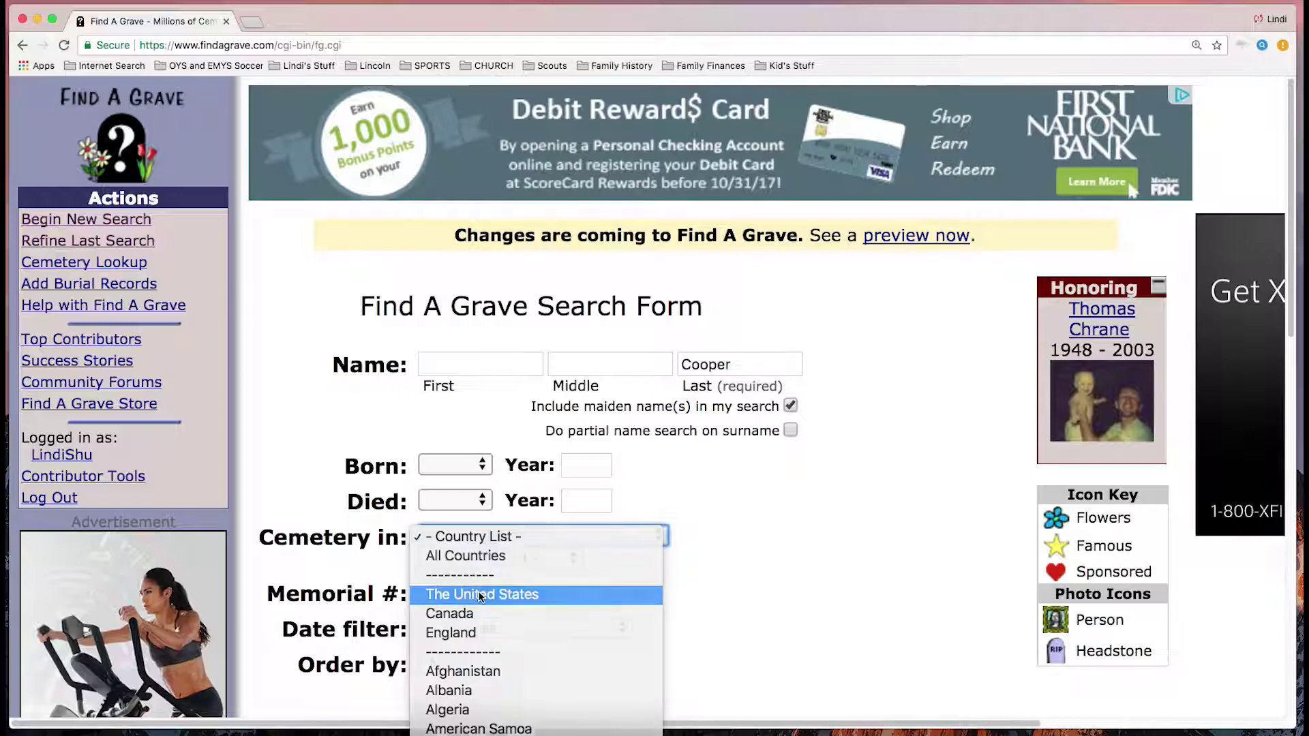
left_click(475, 595)
left_click(481, 562)
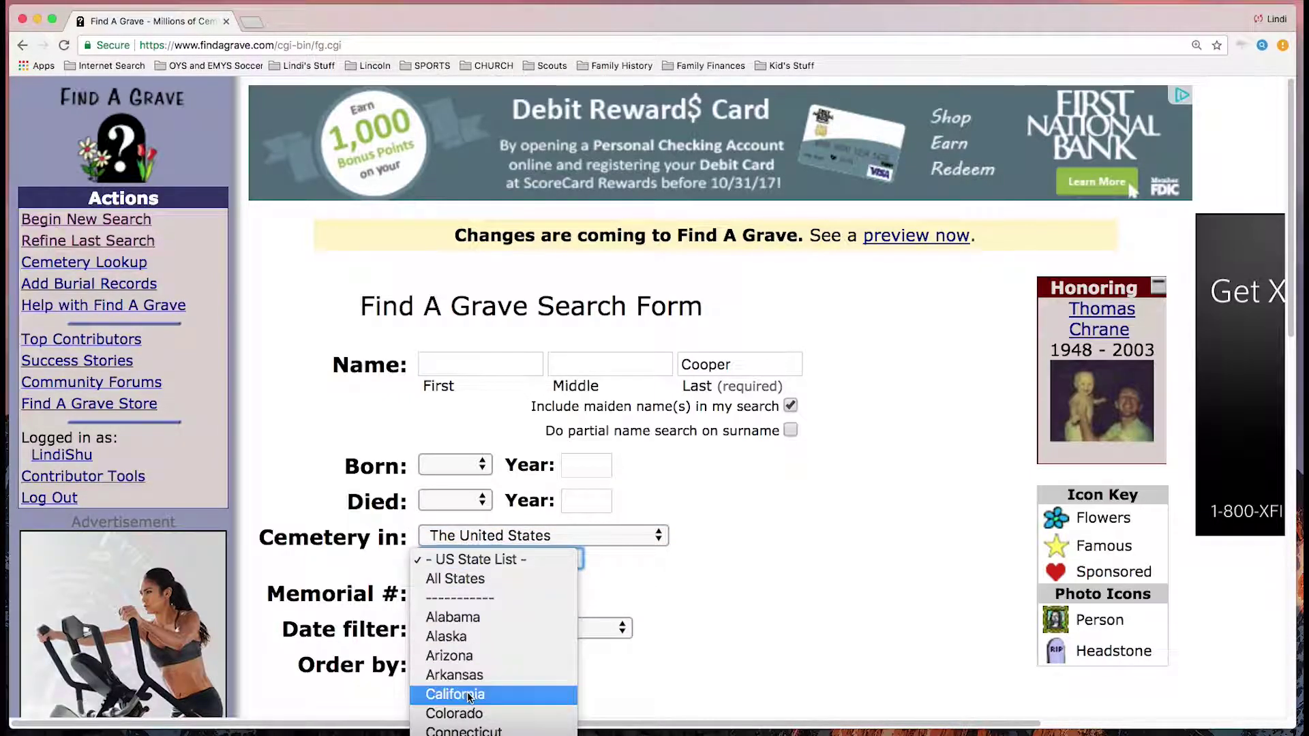
key("Return")
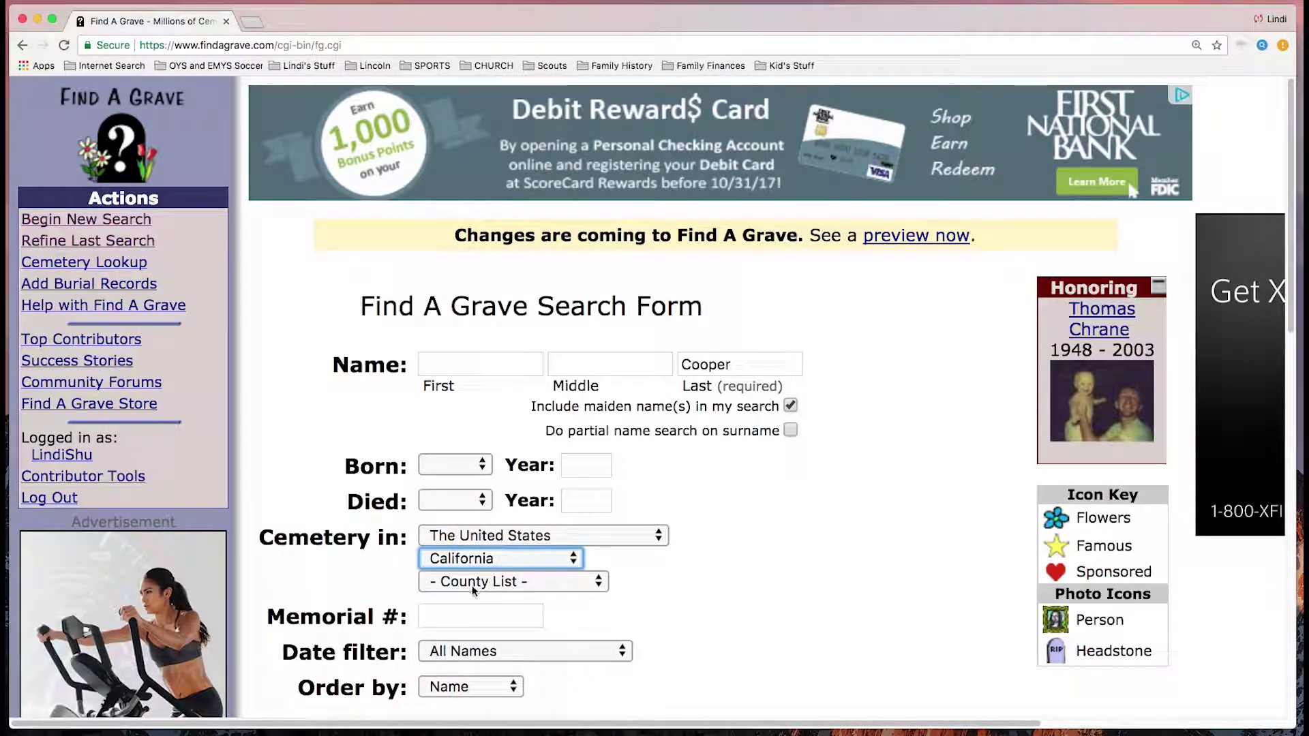
left_click(471, 584)
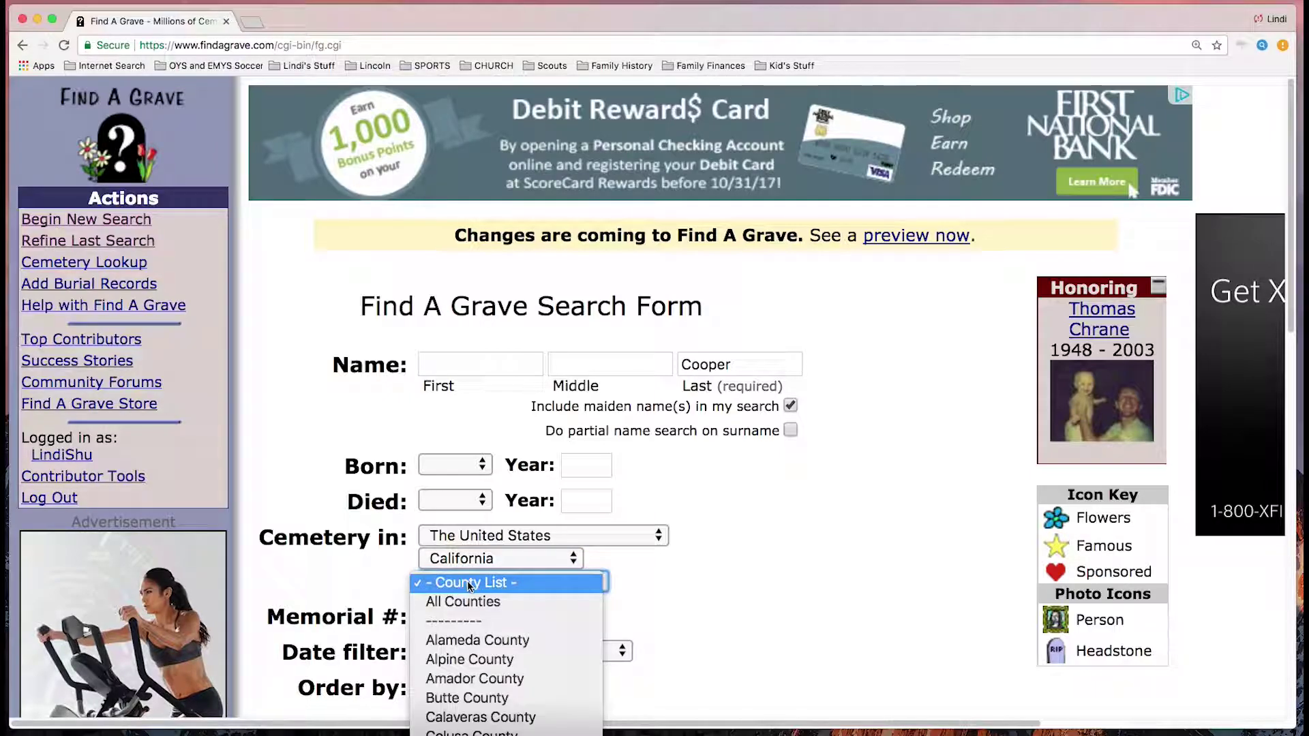
left_click(479, 662)
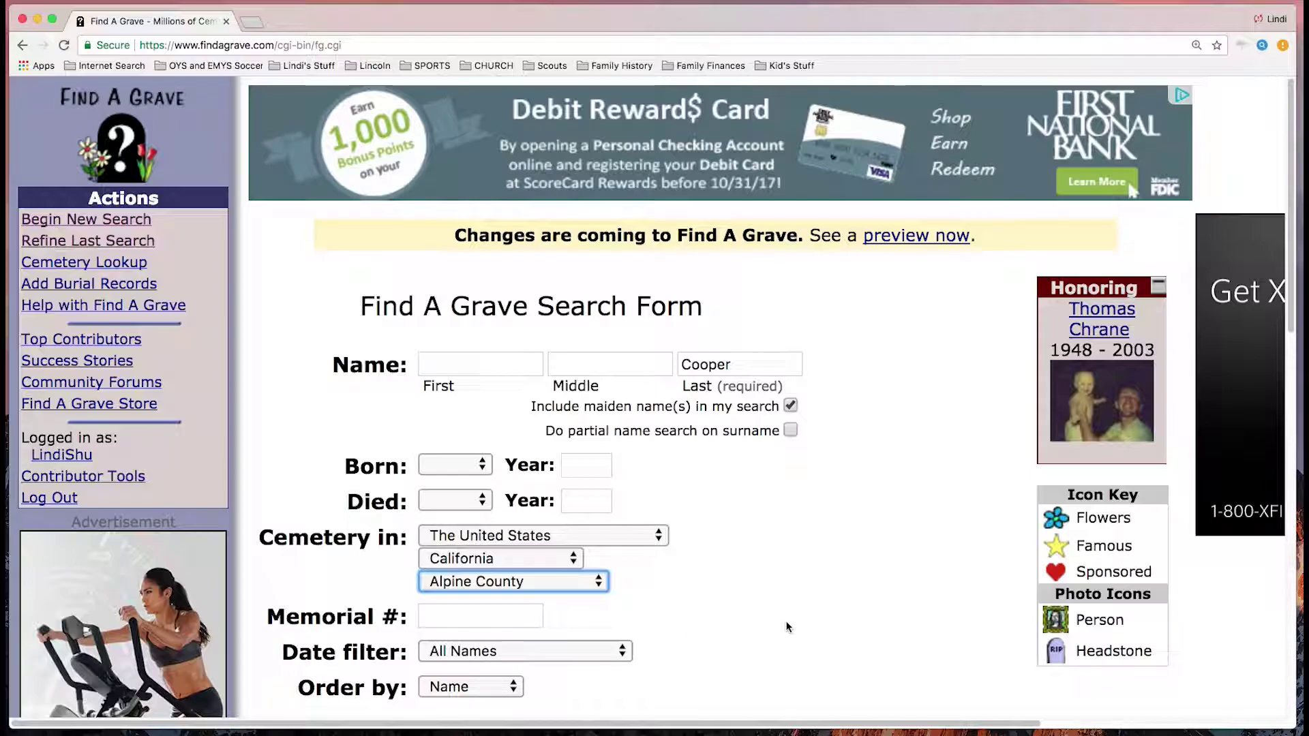
scroll(790, 630, "down", 3)
left_click(450, 624)
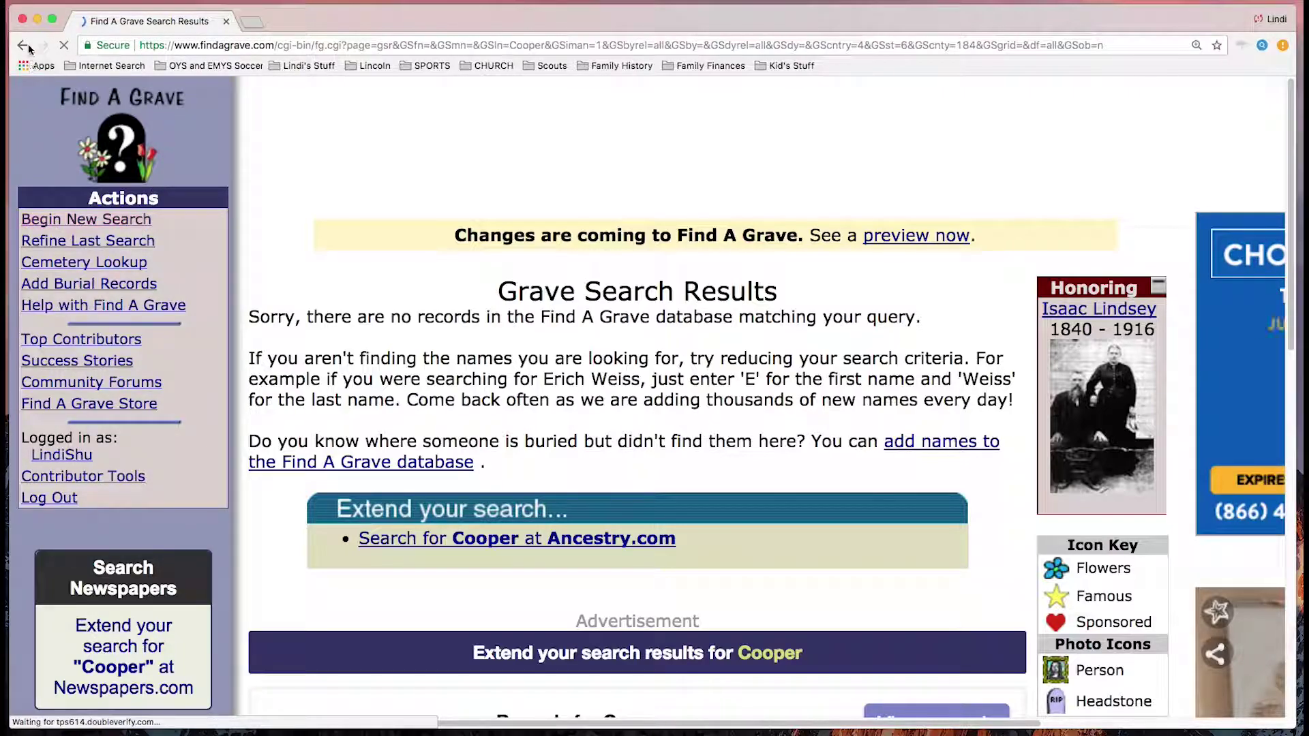
Refine the last search to cover All Counties in California and run it again.
left_click(100, 242)
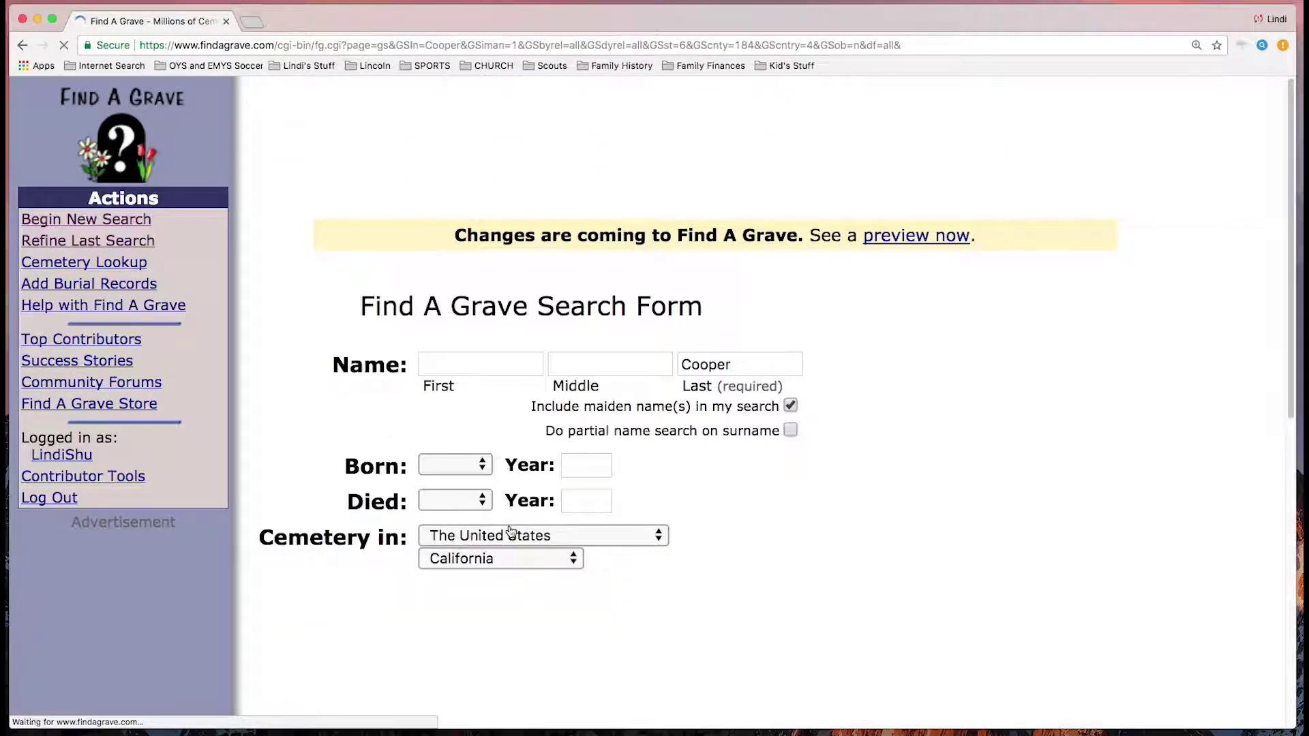
left_click(502, 582)
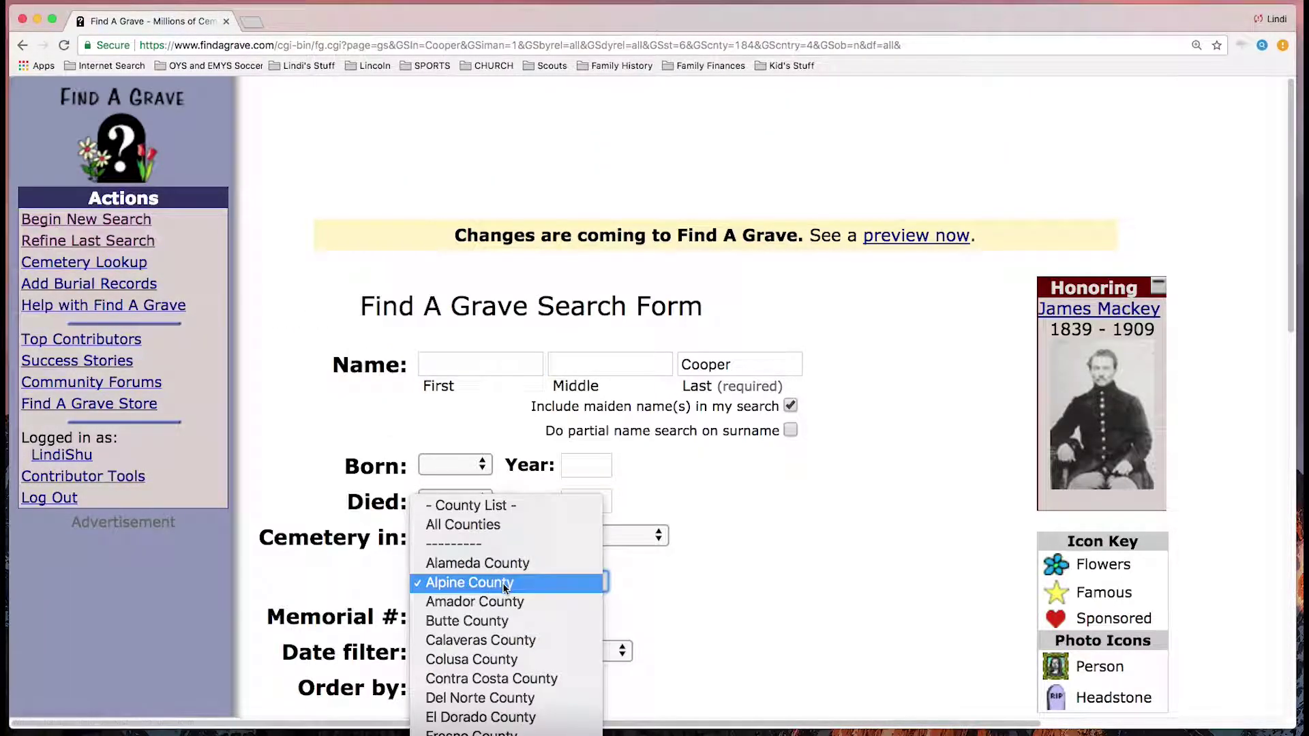
left_click(483, 526)
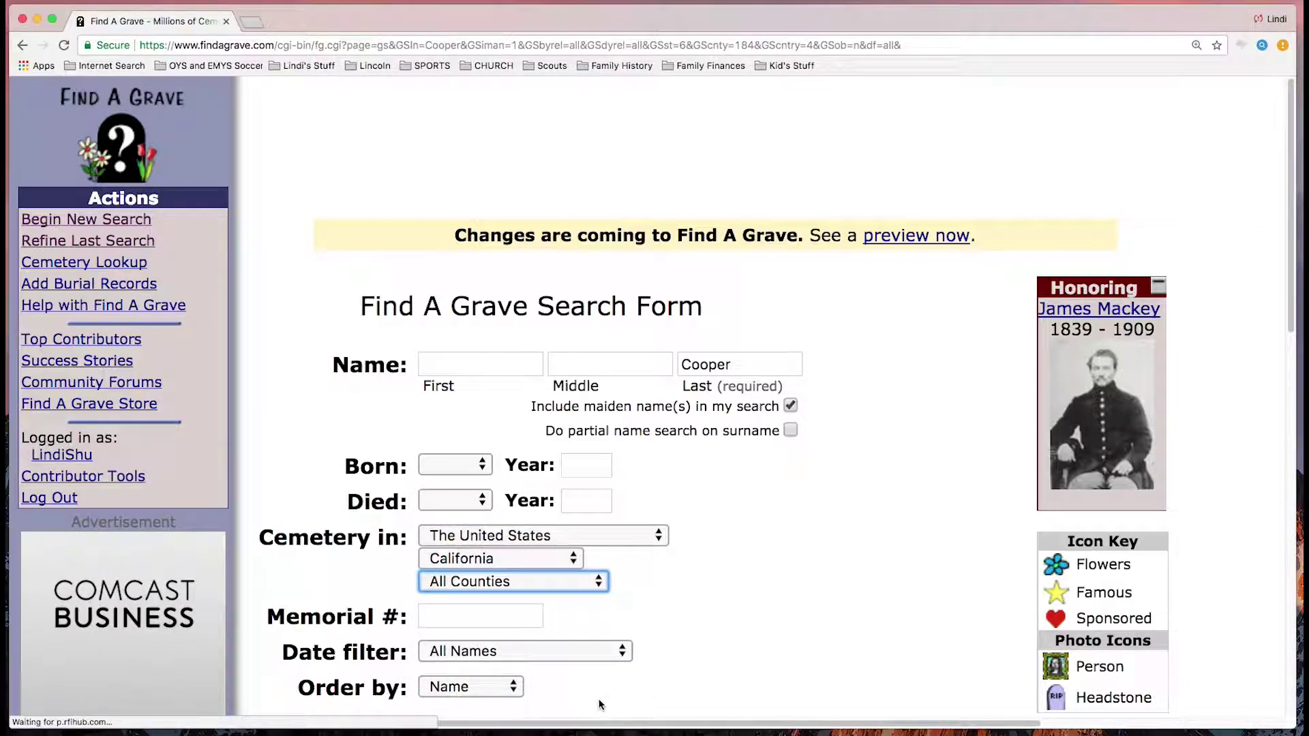
scroll(545, 675, "down", 3)
left_click(471, 636)
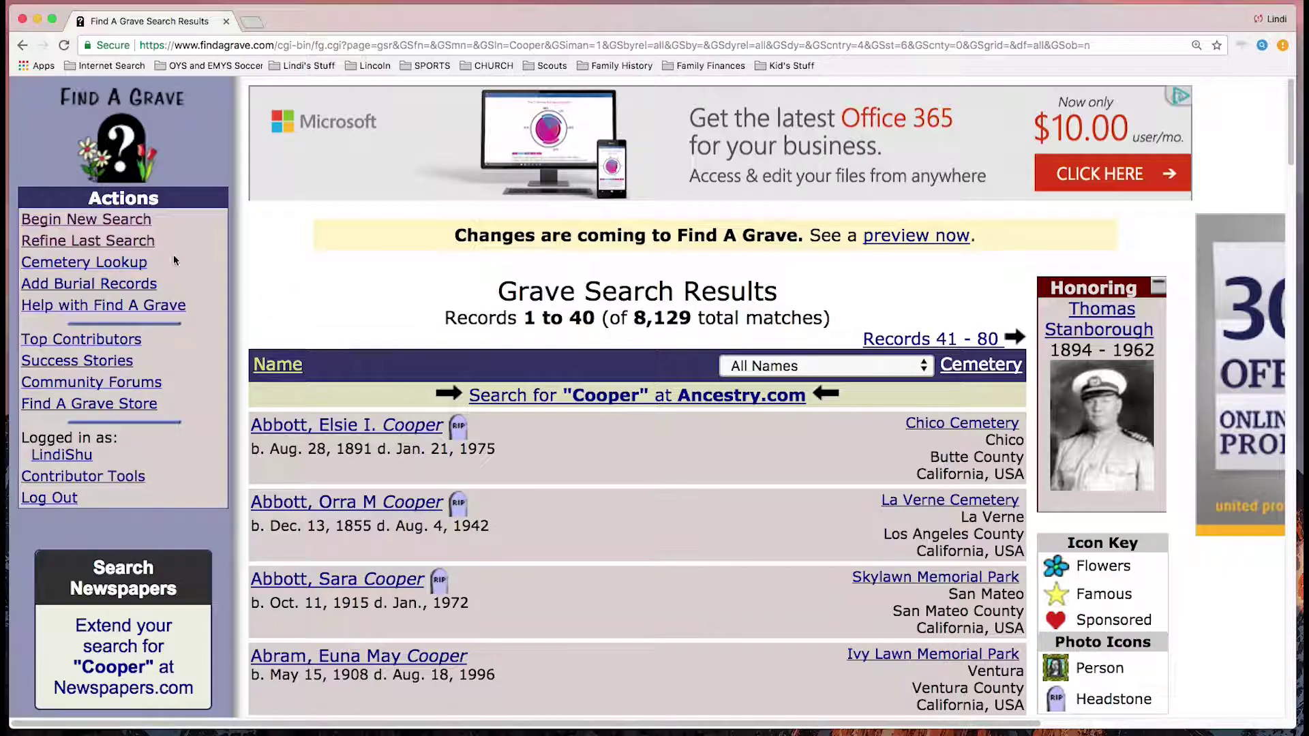
Refine the last search to people who died after 1900 and run it.
left_click(141, 243)
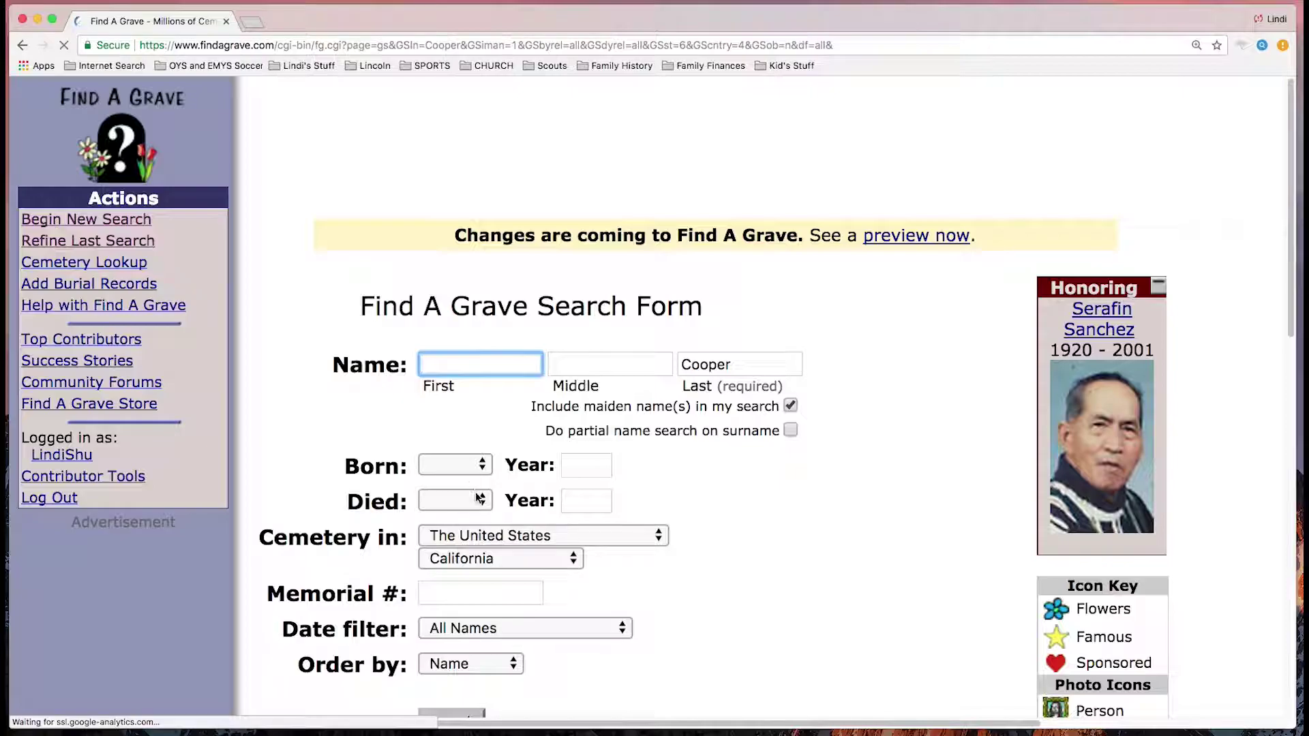
left_click(476, 498)
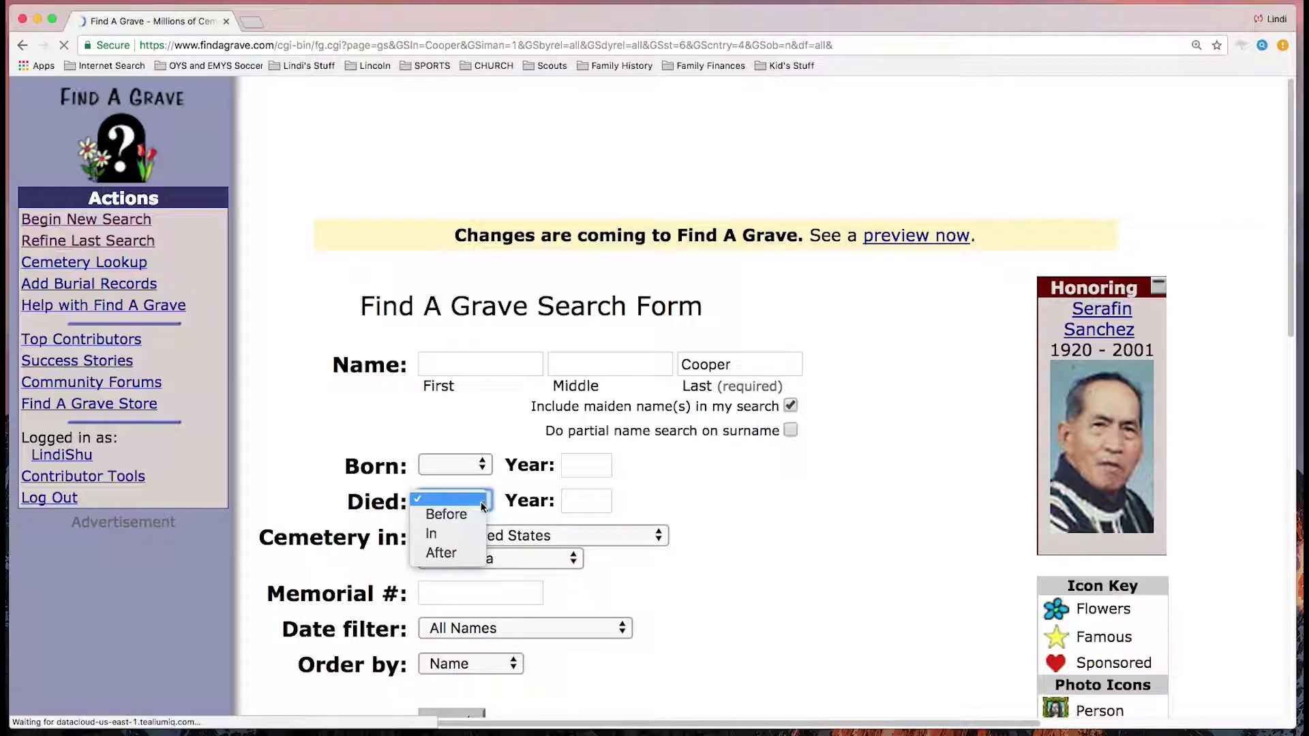
left_click(471, 555)
left_click(577, 502)
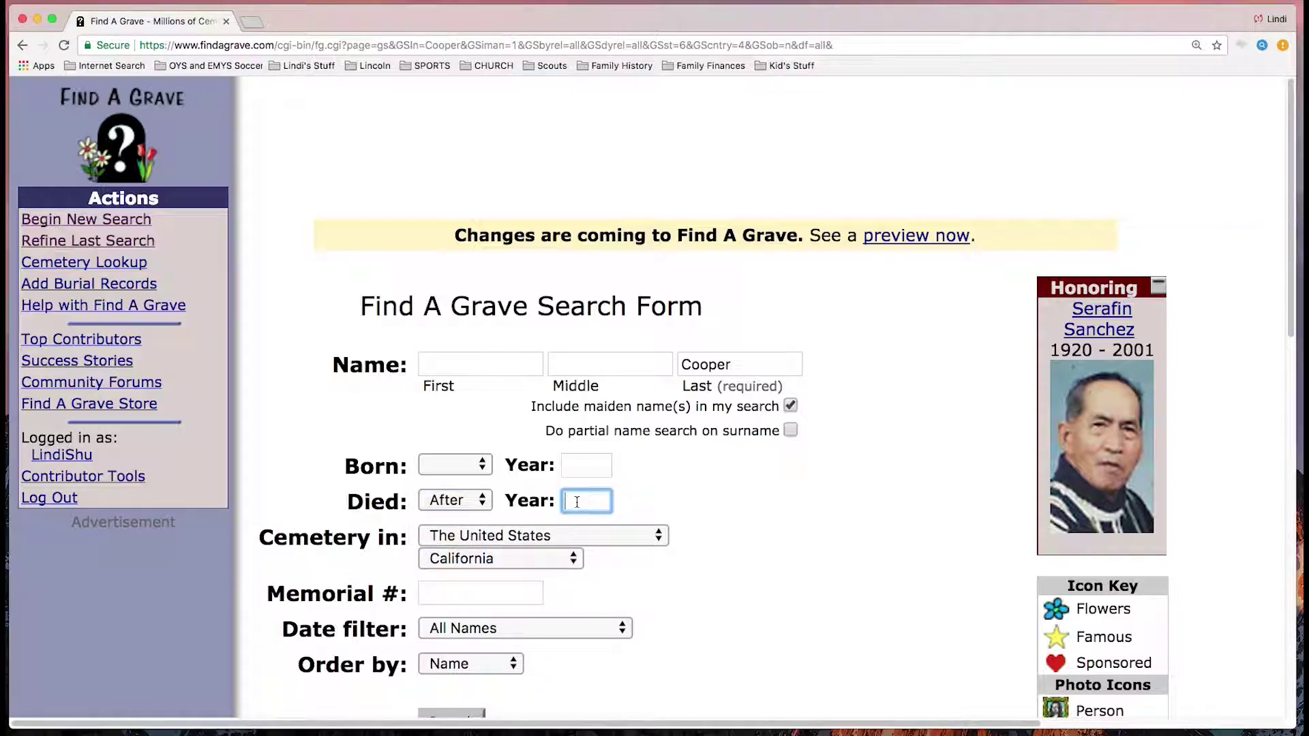
type("1900")
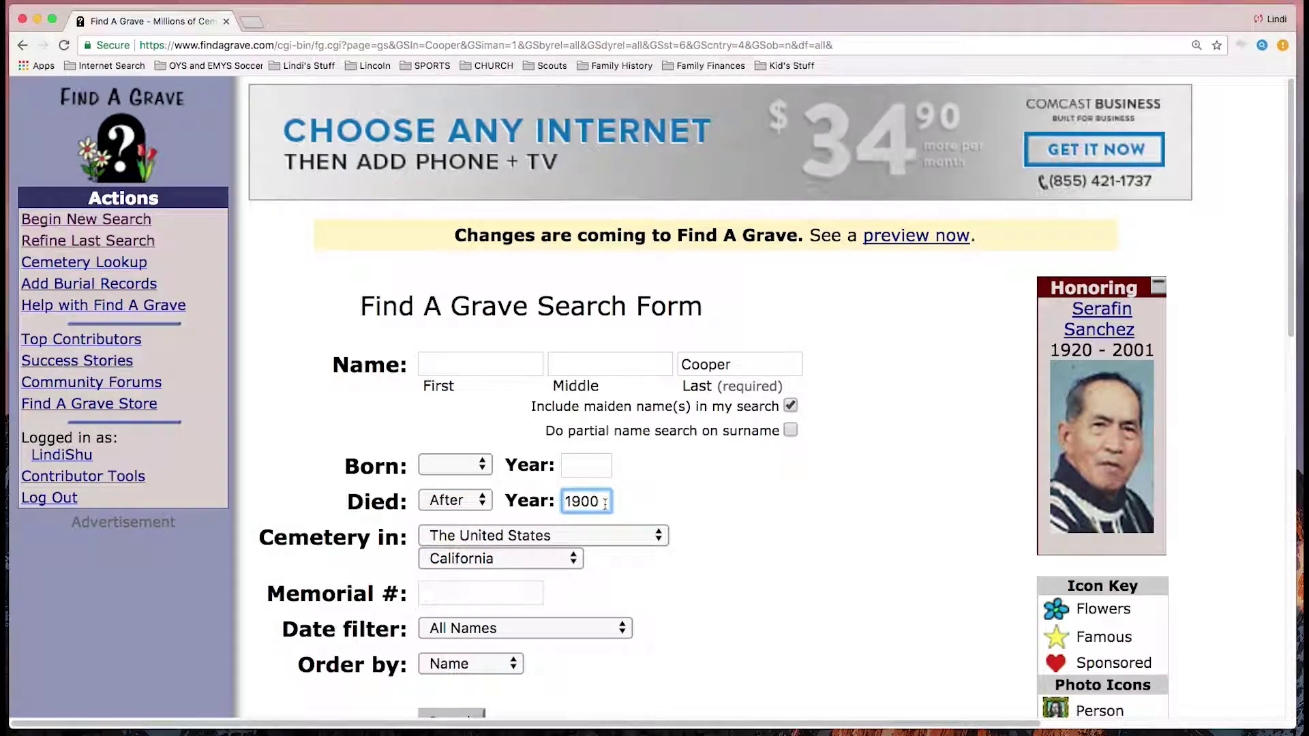
left_click(899, 600)
scroll(651, 618, "down", 1)
left_click(450, 699)
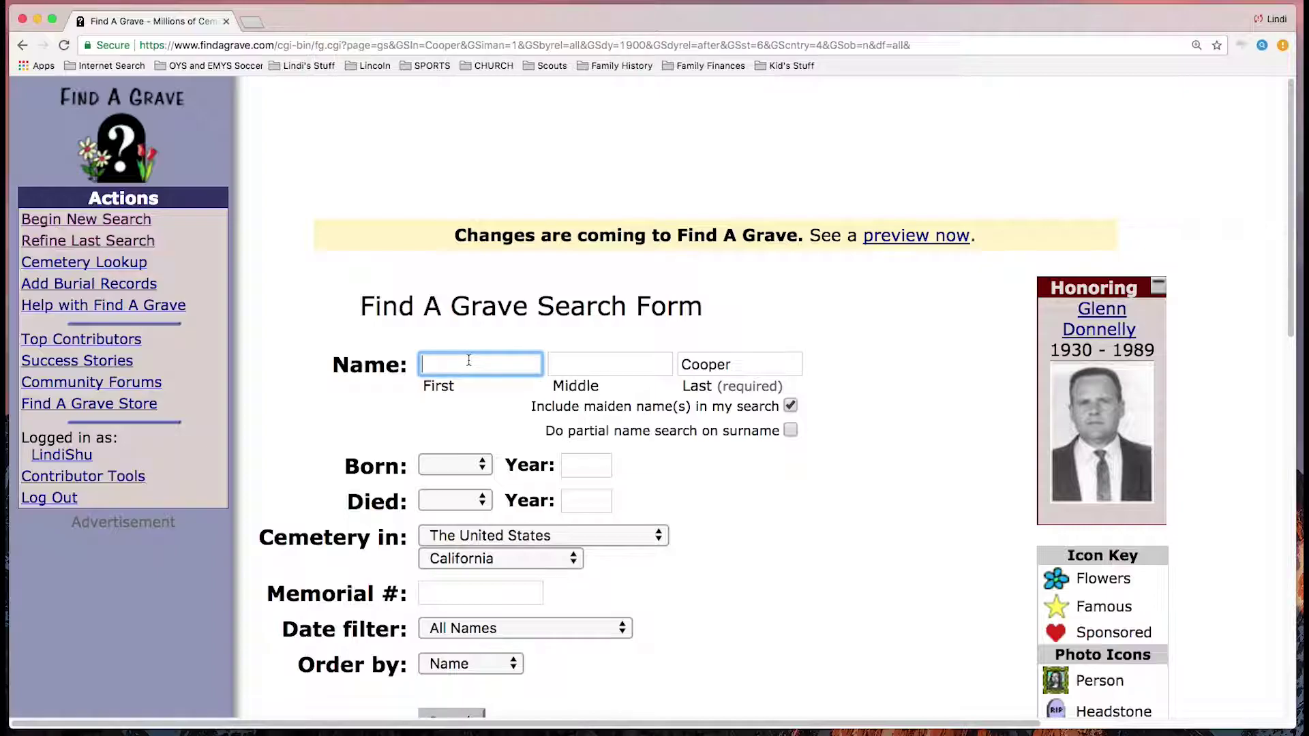
Add the first-name initial M to the California search and run it without a death year.
type("M")
key("Escape")
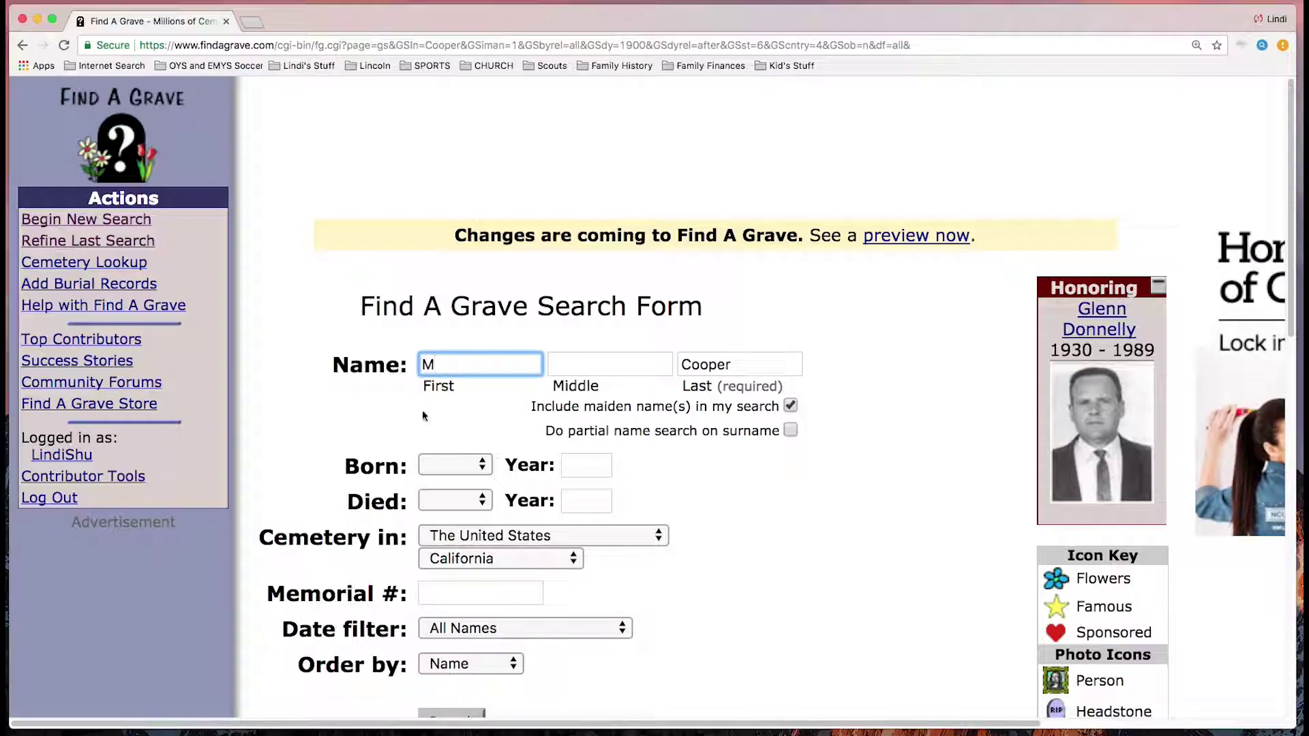
scroll(334, 428, "down", 3)
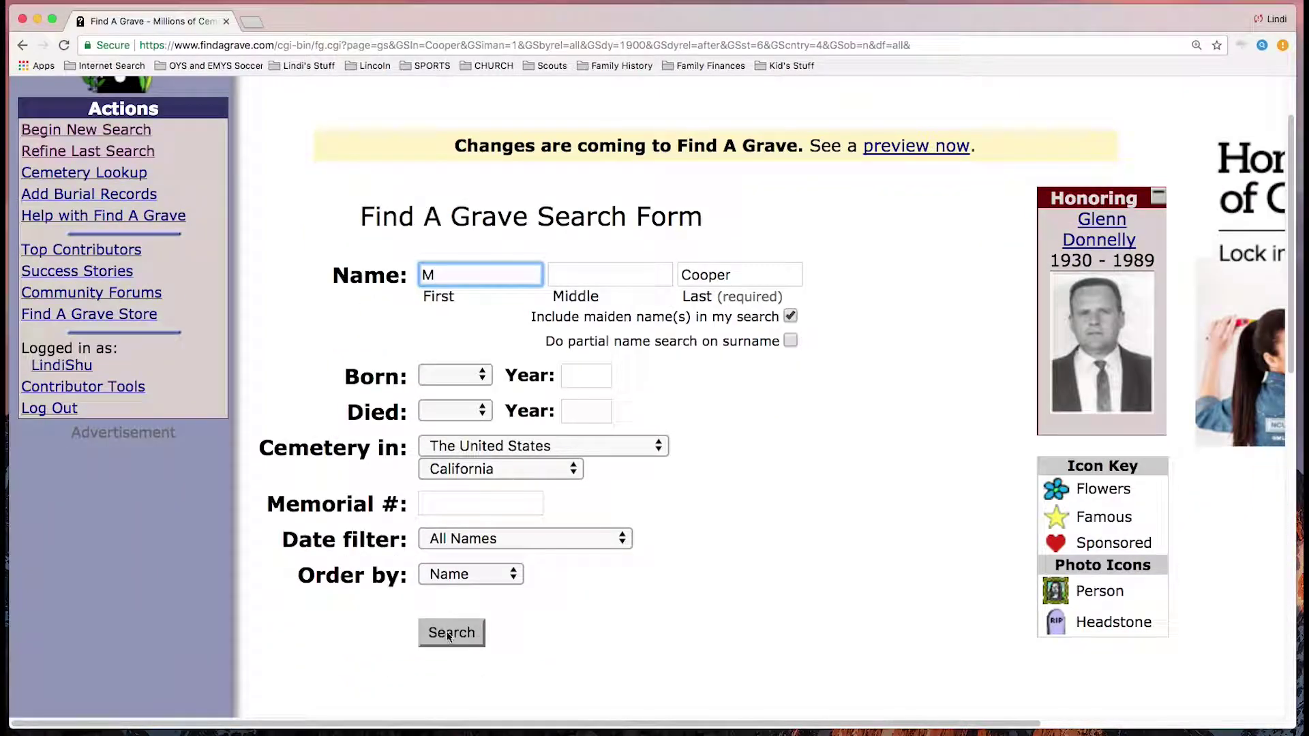
left_click(451, 633)
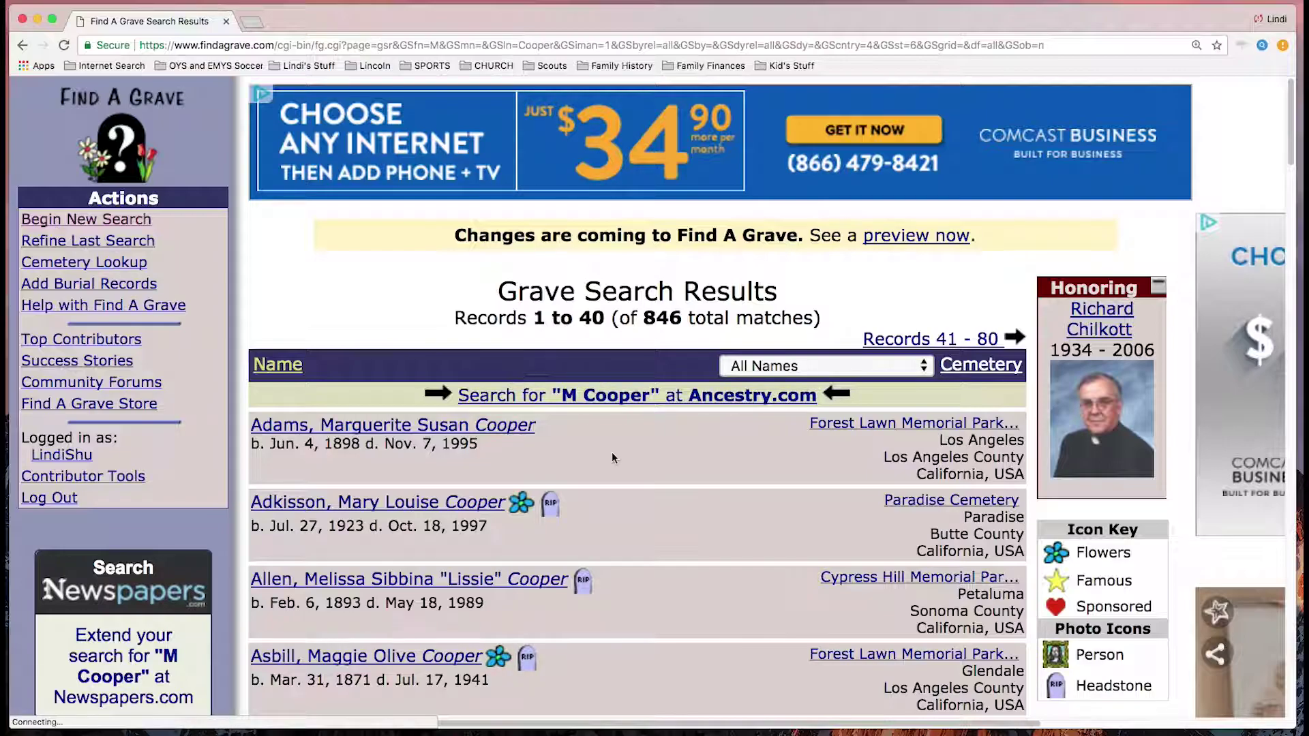
Open the memorial in Cypress Hill Memorial Park, Petaluma, and review its dates, family links and burial details.
scroll(639, 483, "down", 1)
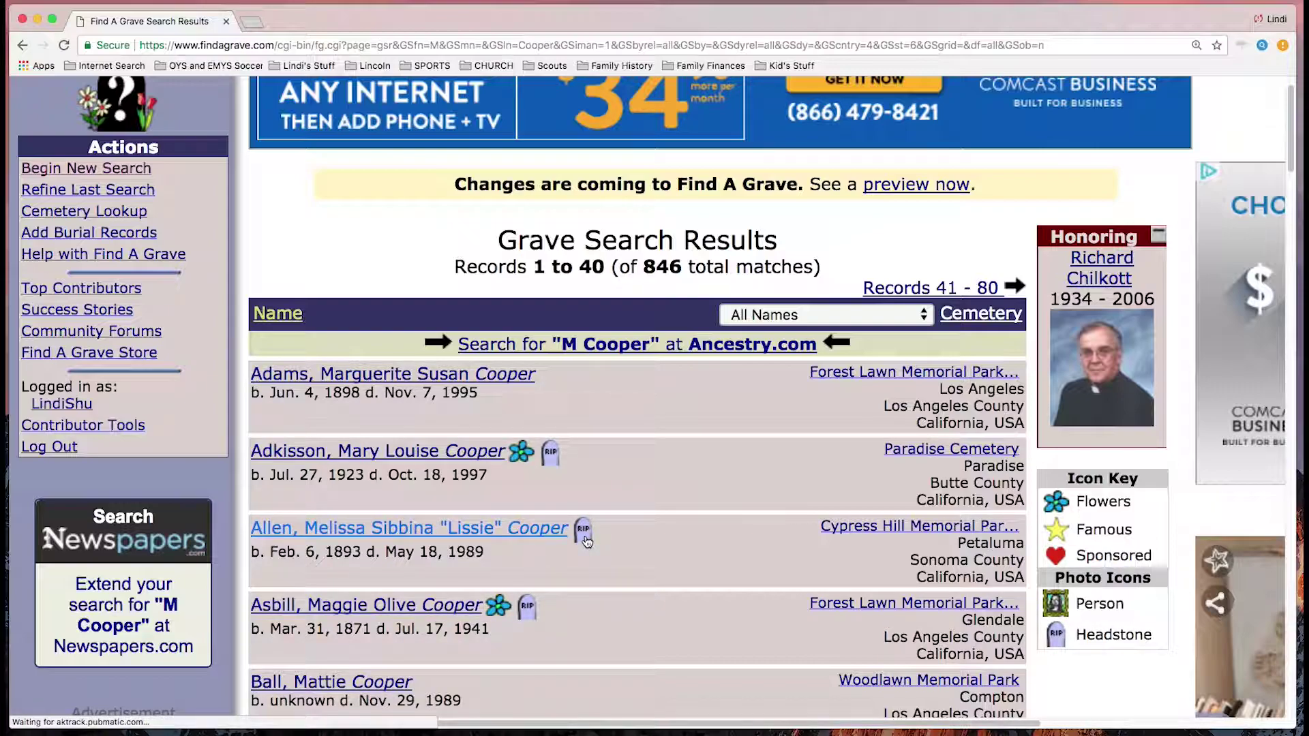
left_click(523, 531)
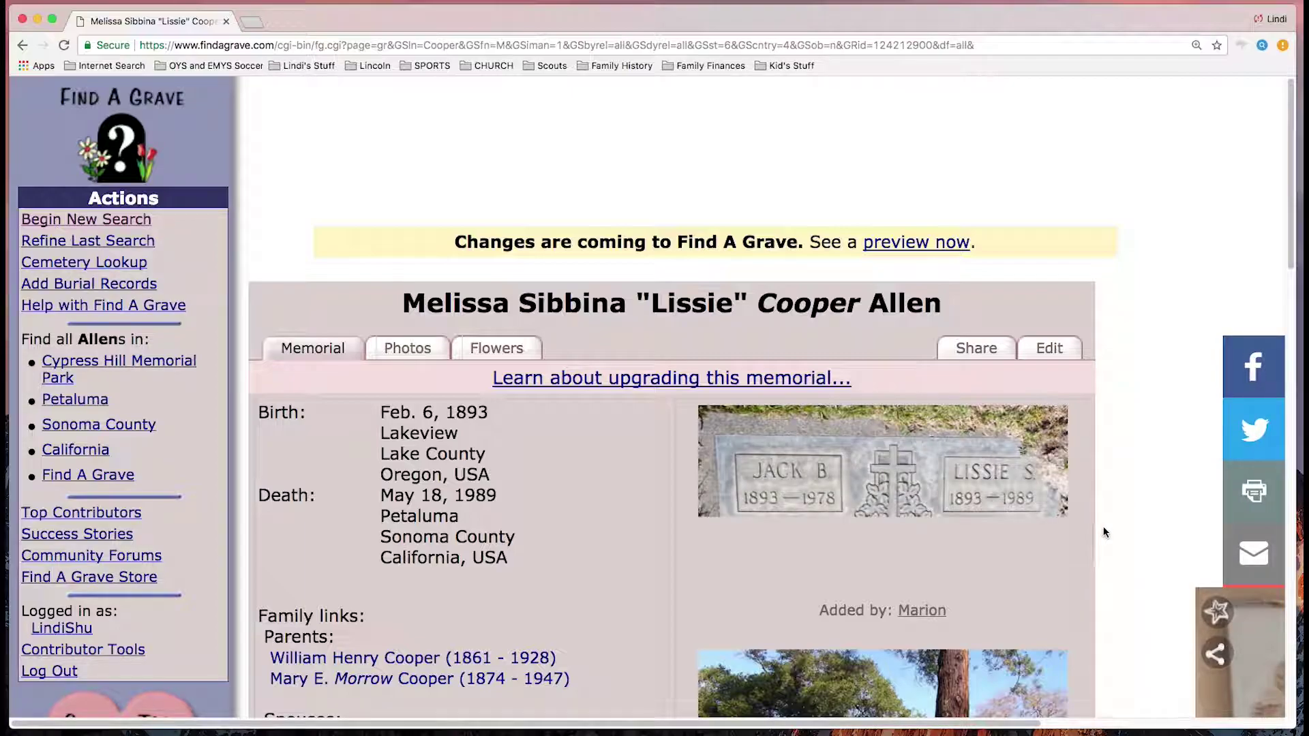
scroll(1102, 526, "down", 3)
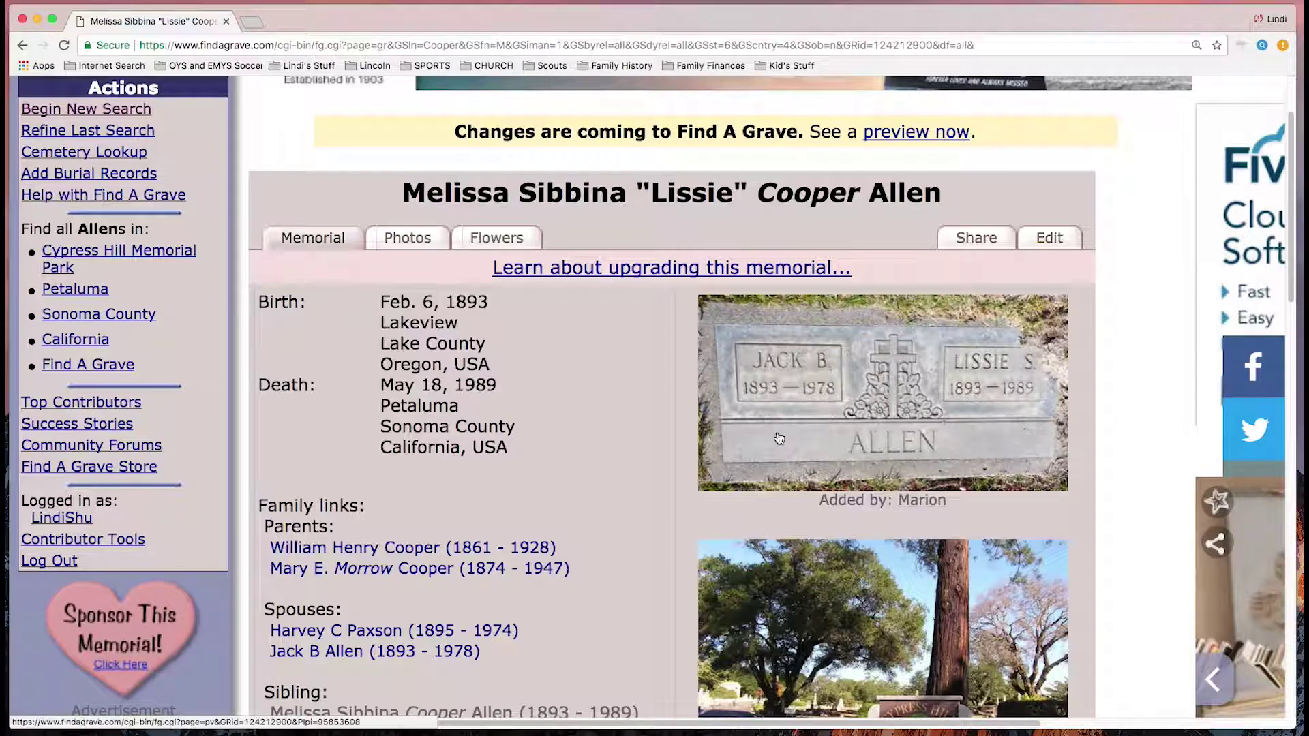
scroll(569, 471, "down", 3)
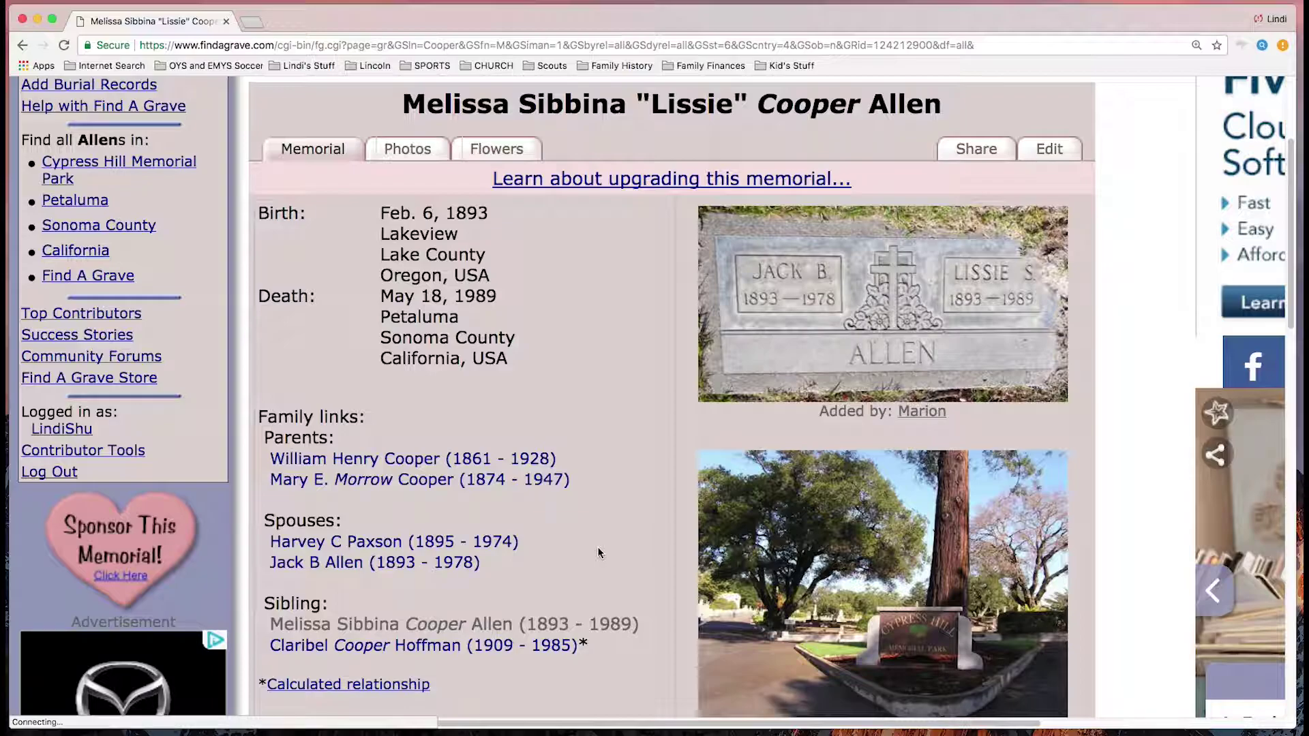
scroll(599, 544, "down", 5)
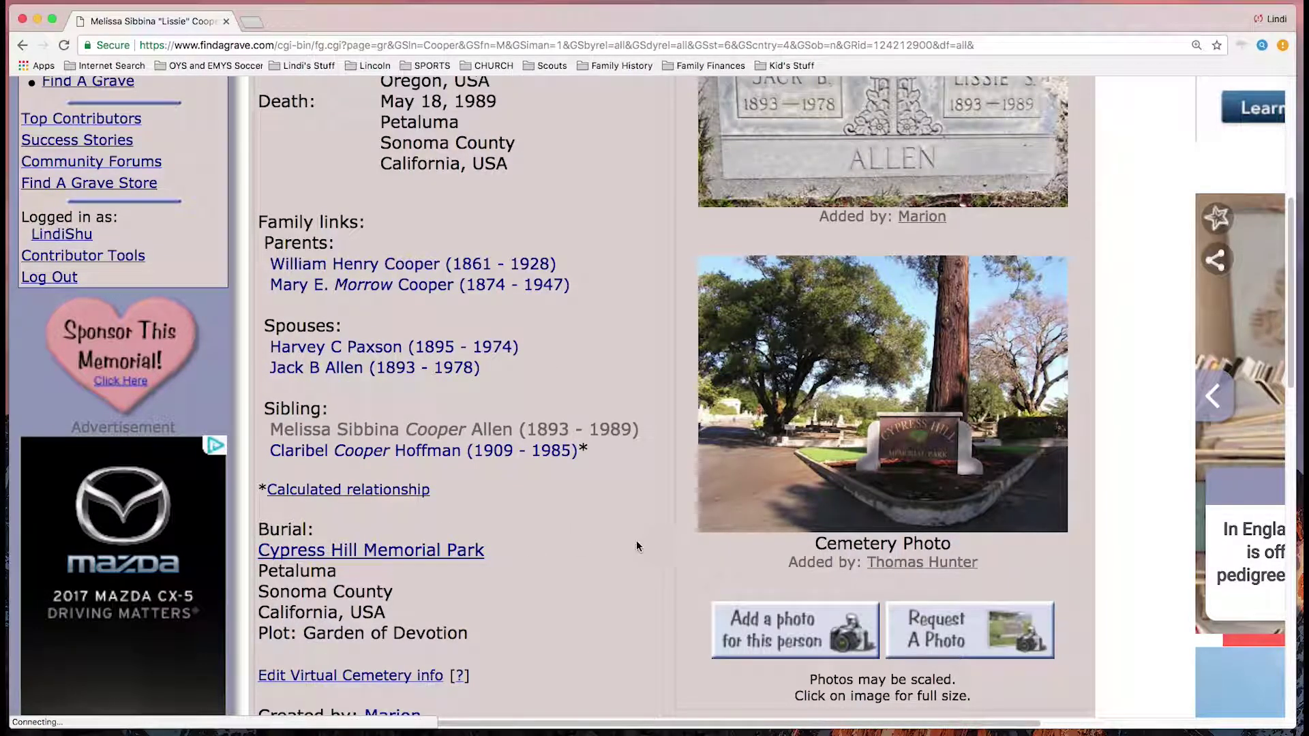
scroll(637, 540, "up", 2)
scroll(637, 545, "up", 2)
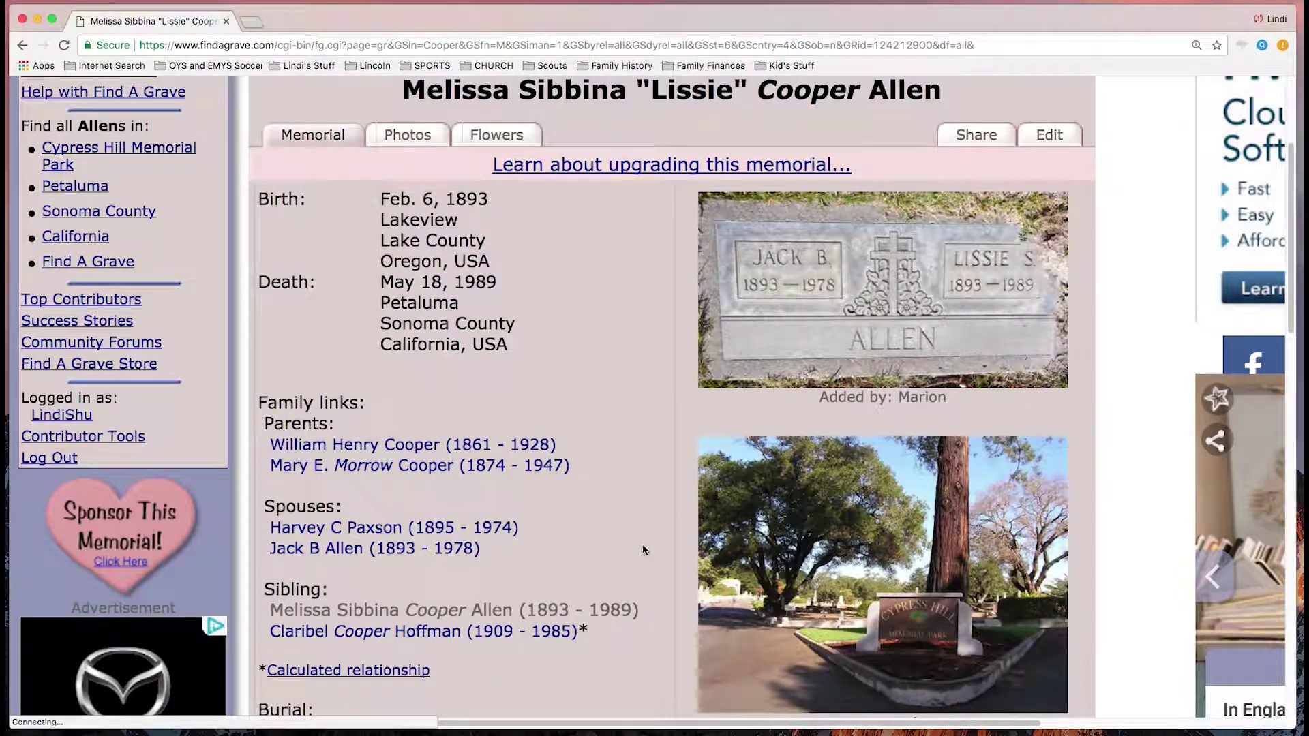
View the memorial's headstone photo at full size, close it, and open the cemetery photo.
left_click(852, 309)
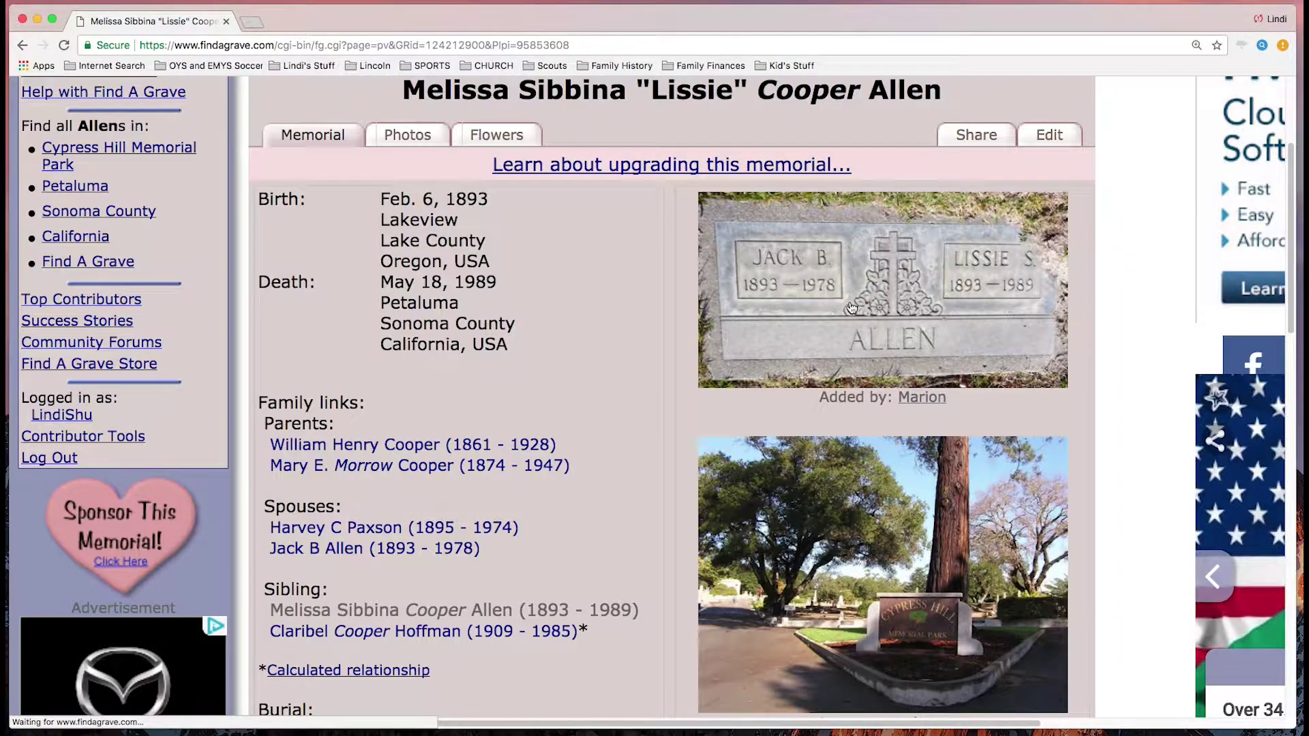
scroll(784, 505, "down", 4)
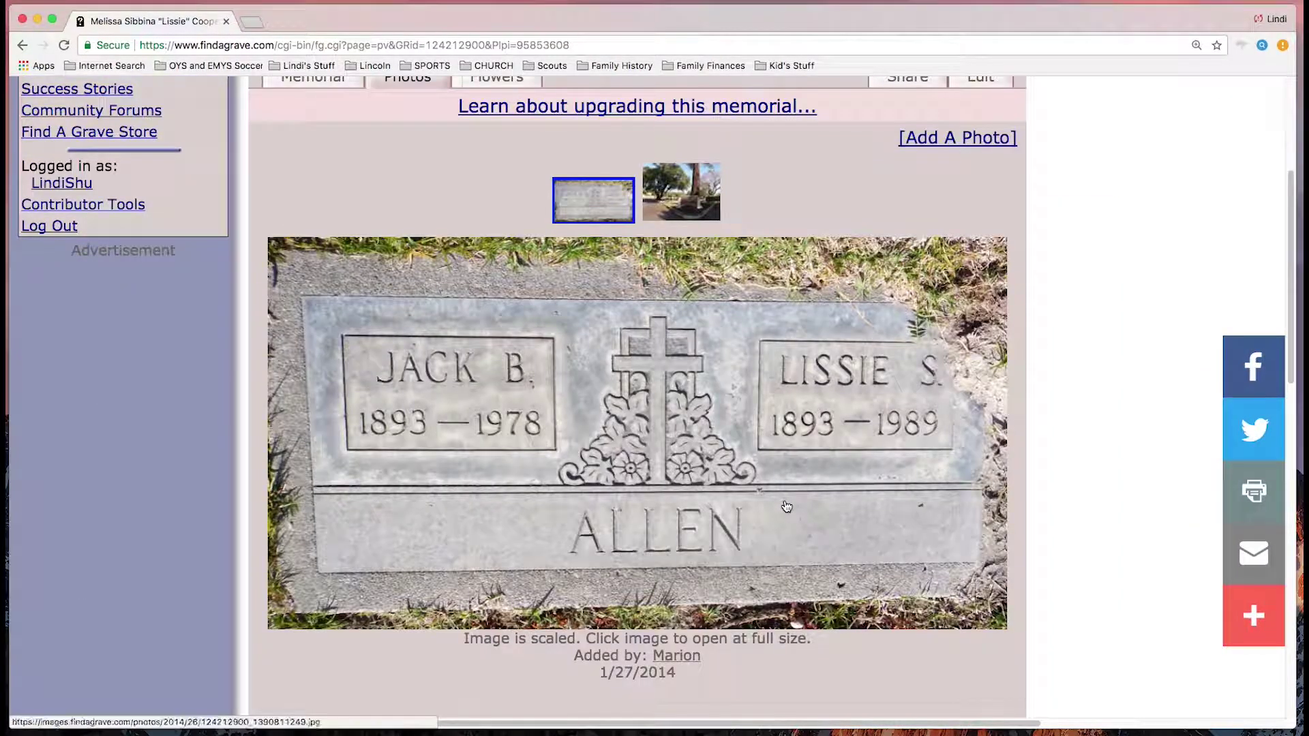
left_click(786, 506)
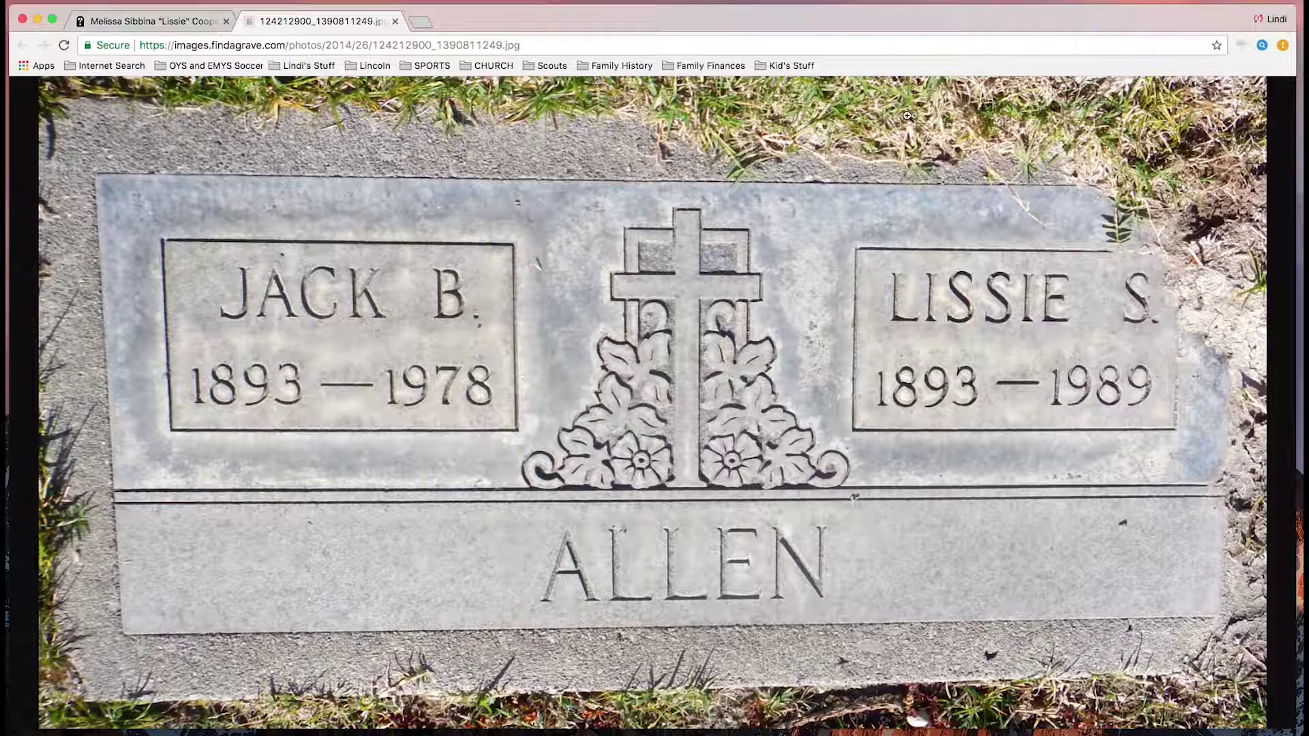
left_click(396, 21)
left_click(685, 206)
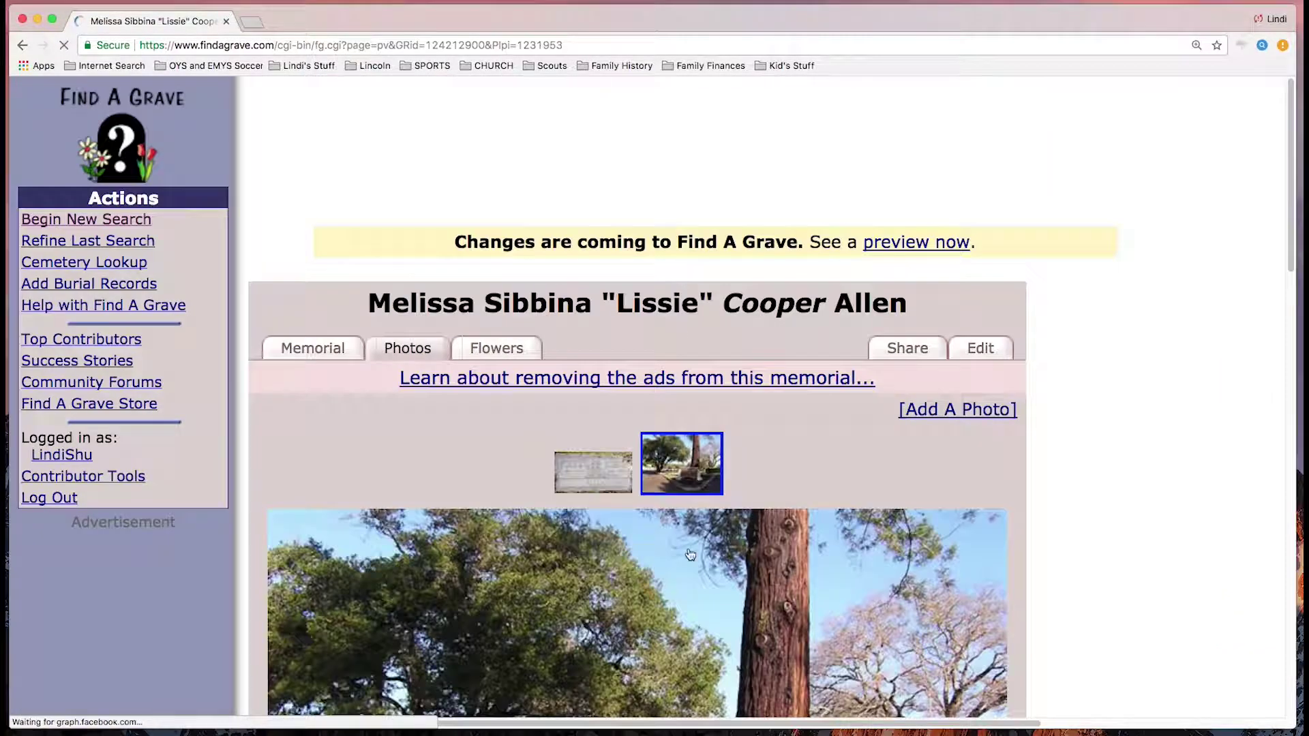
scroll(684, 518, "down", 5)
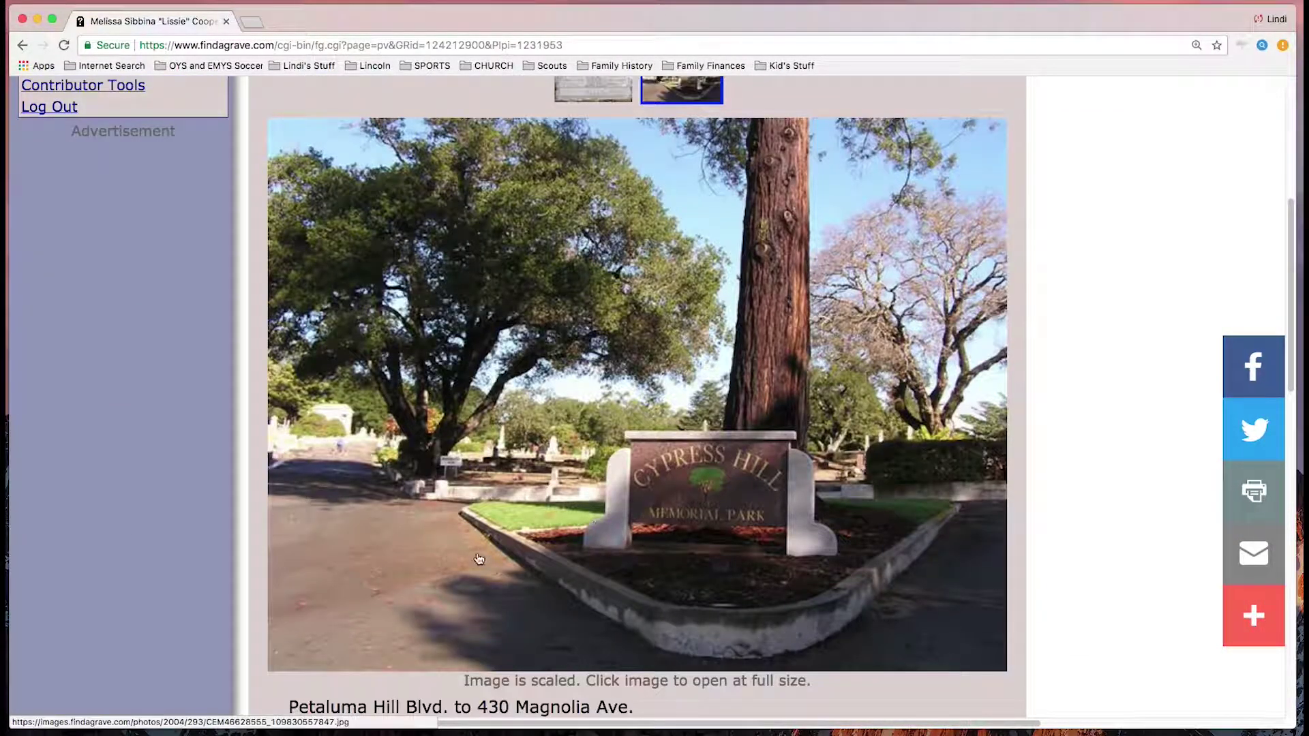
Return from the cemetery photo to the memorial and open the correction form for its birth and death information.
scroll(518, 556, "up", 6)
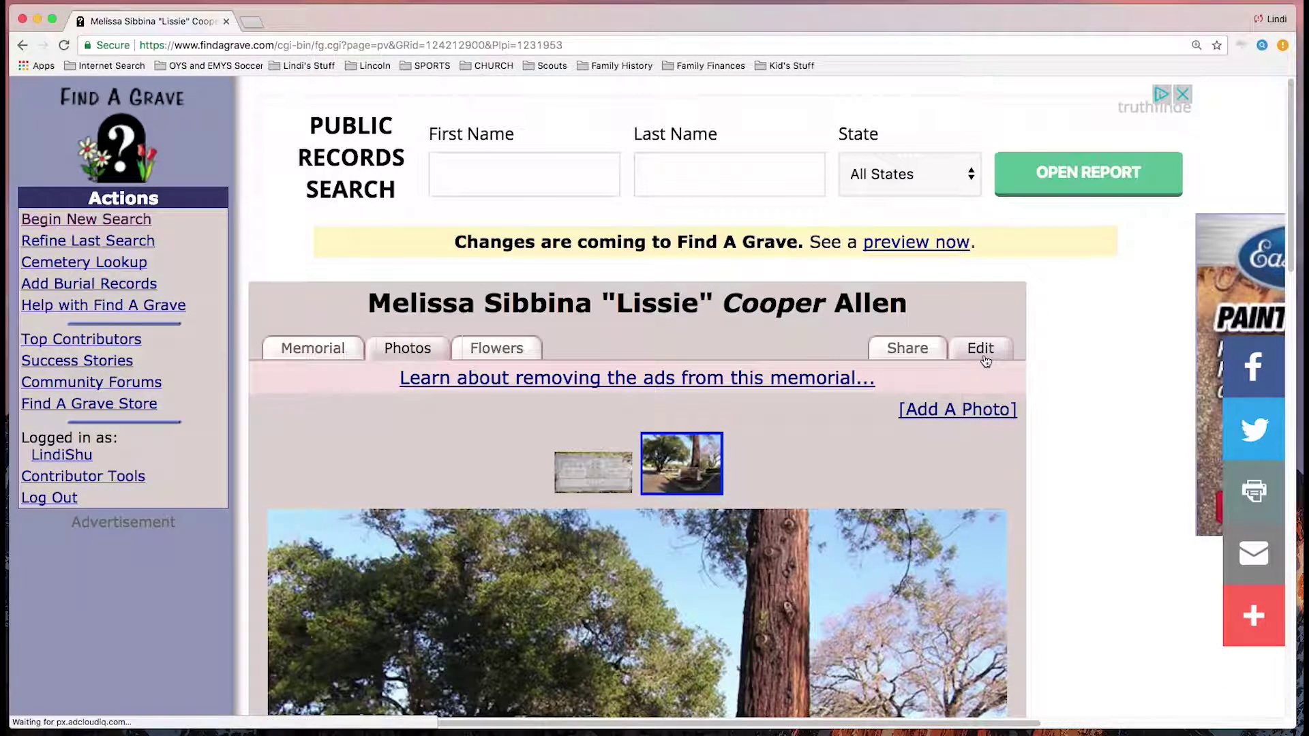
left_click(323, 364)
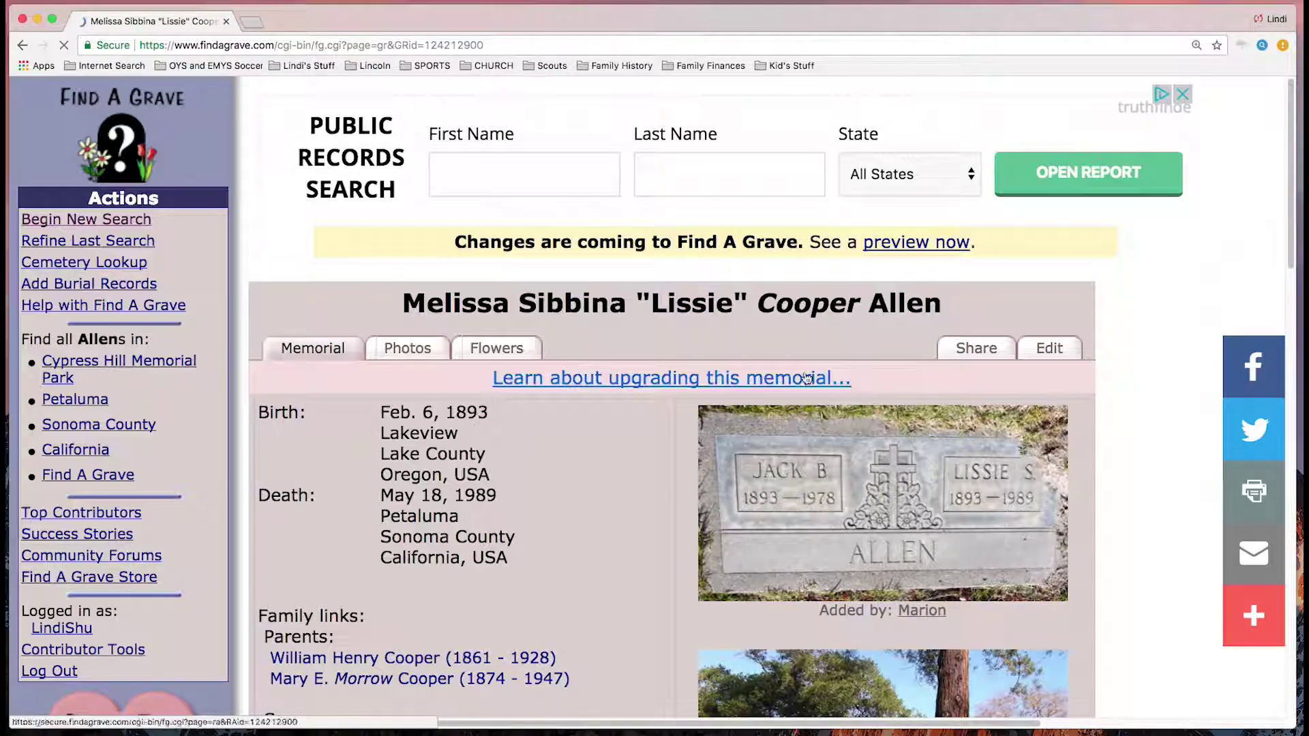
left_click(1050, 349)
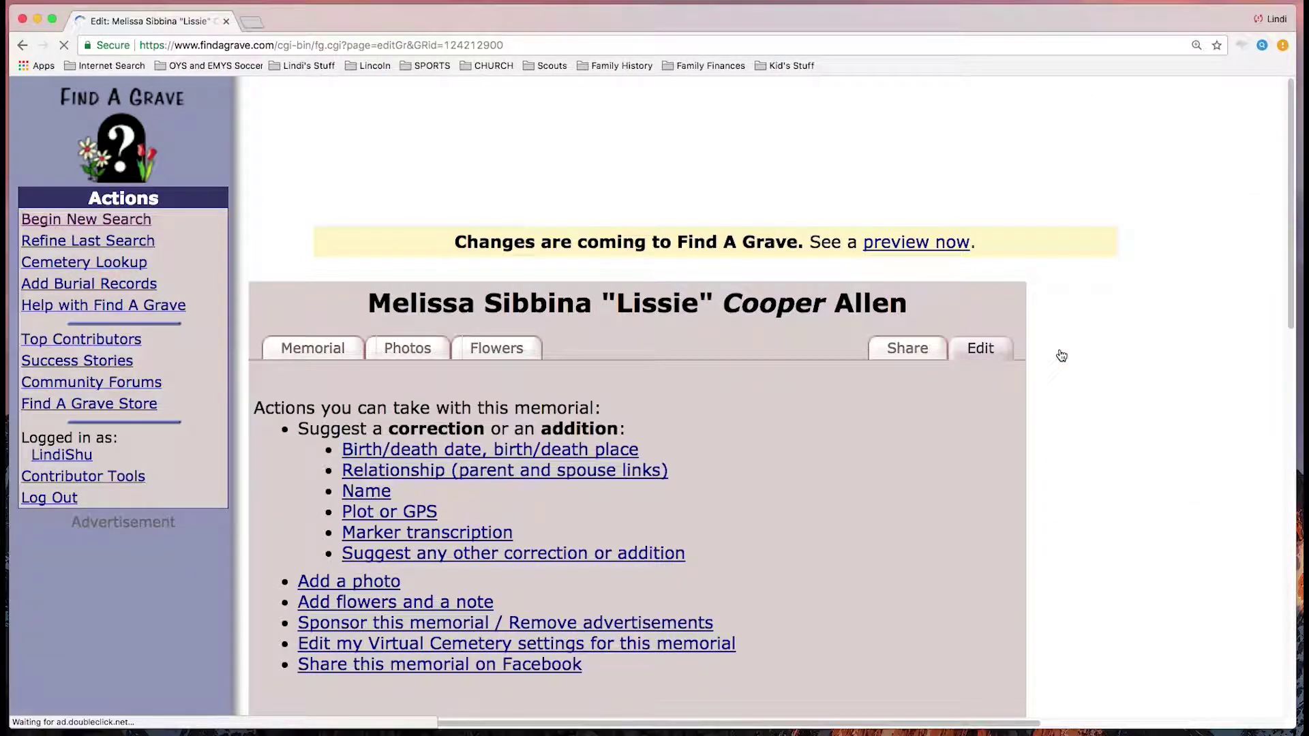
left_click(478, 455)
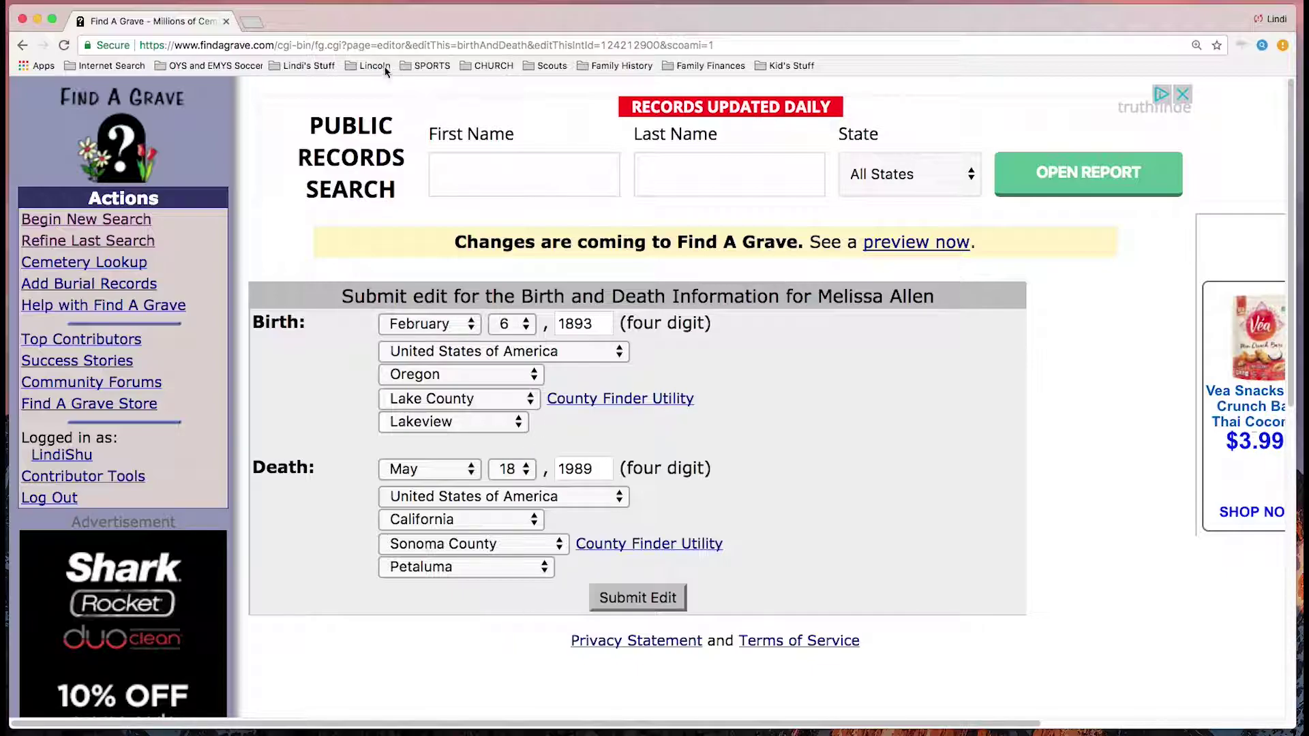
Leave the correction form without submitting an edit and go back to the California search results.
left_click(24, 48)
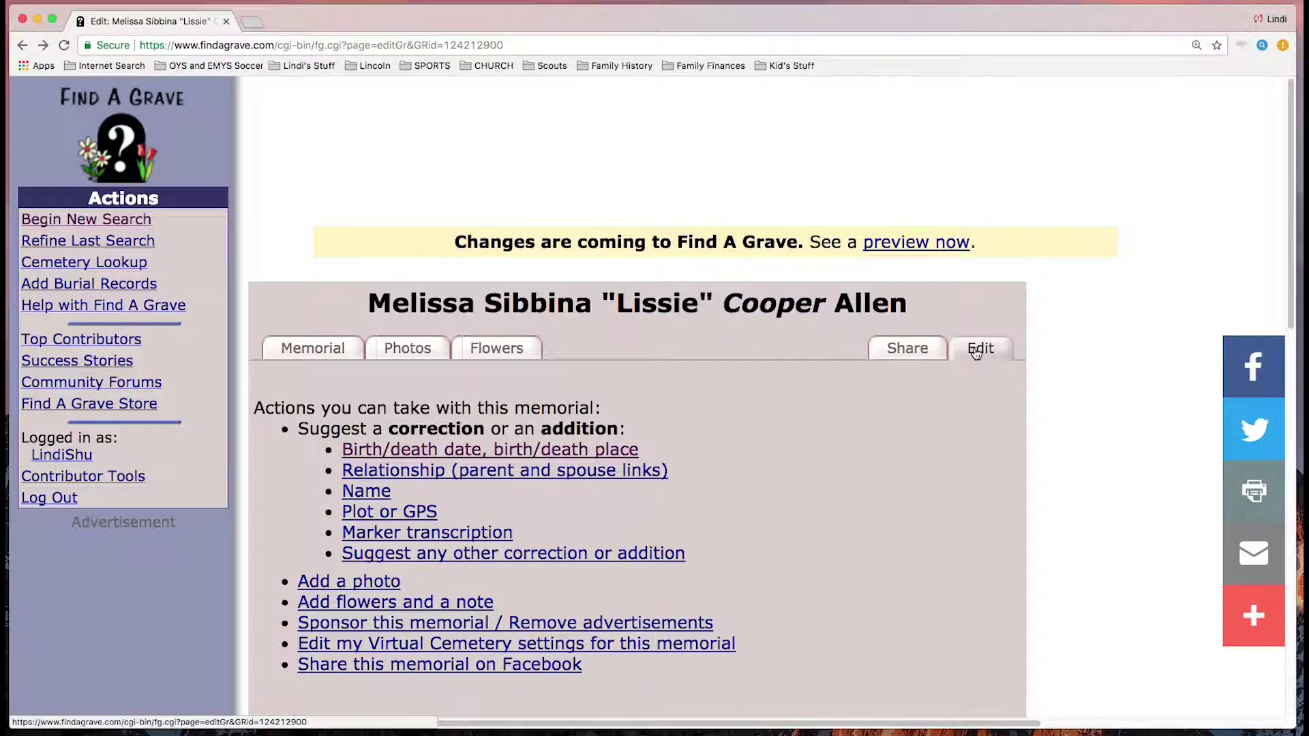
left_click(315, 349)
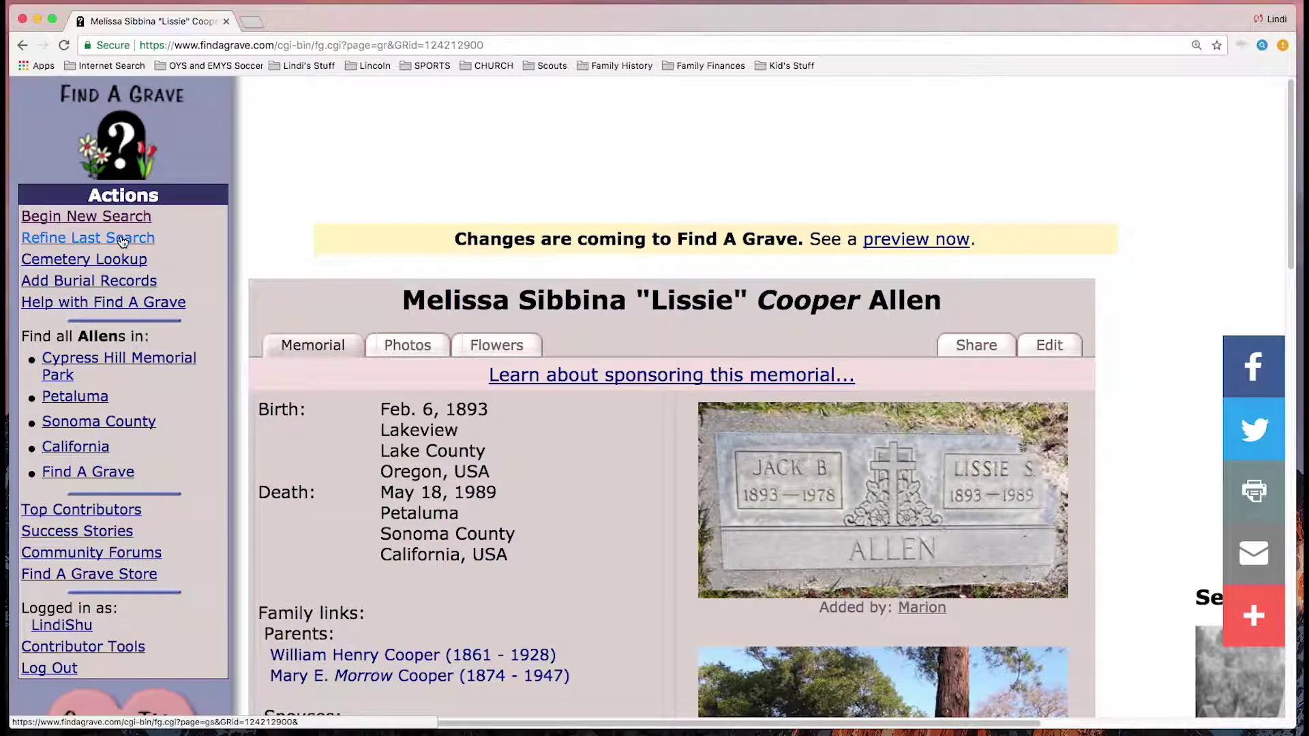
left_click(22, 45)
left_click(22, 45)
left_click(23, 46)
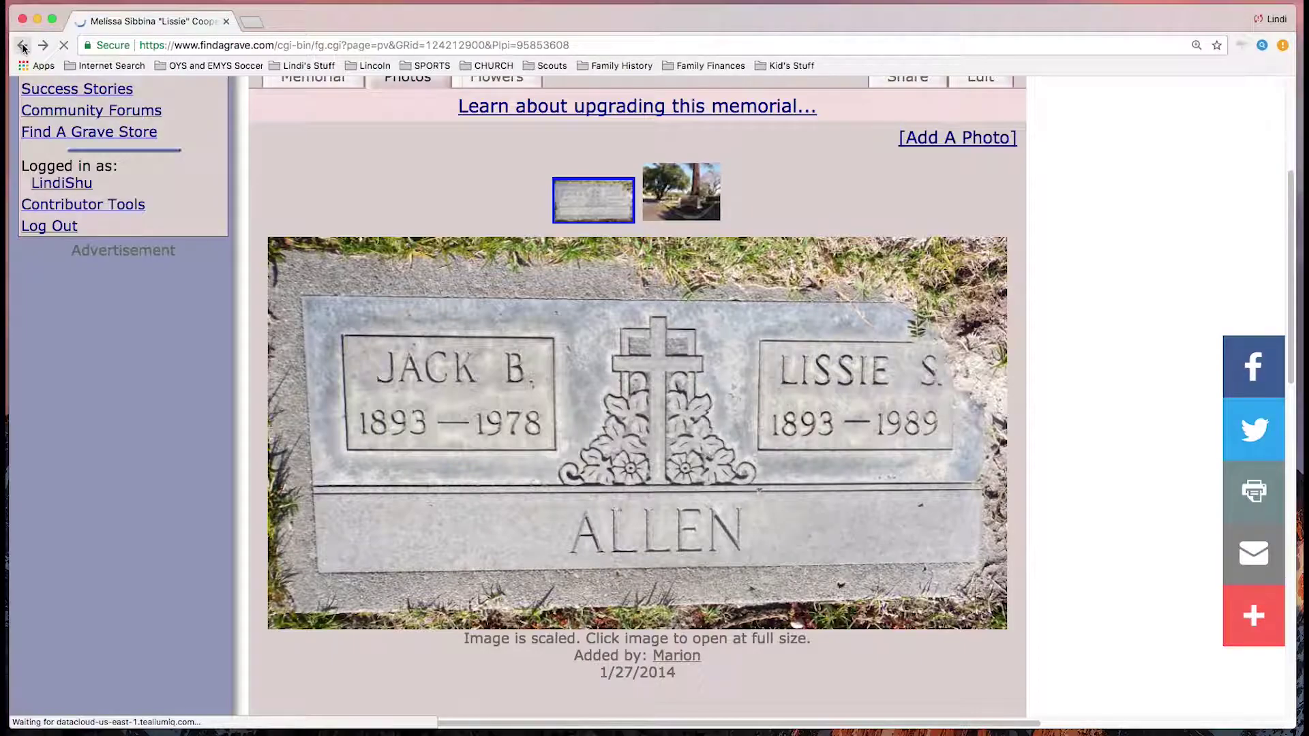
left_click(22, 46)
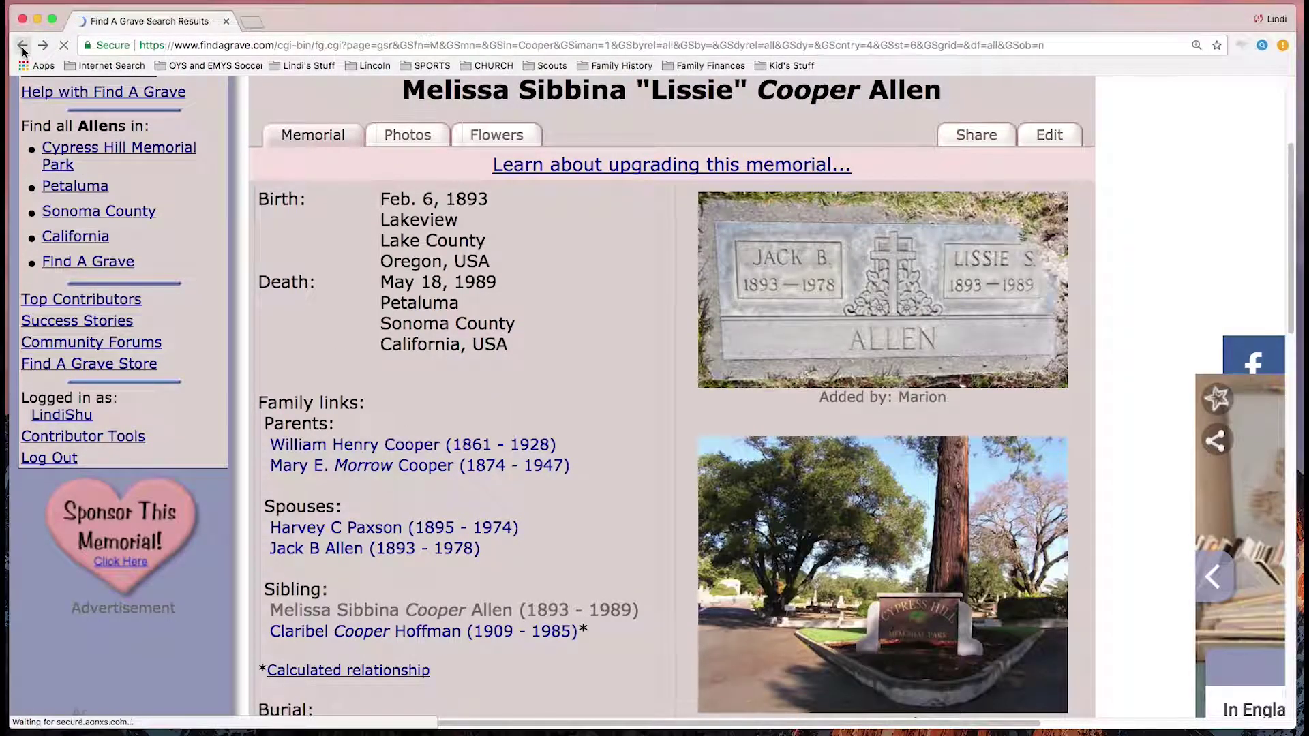
left_click(23, 48)
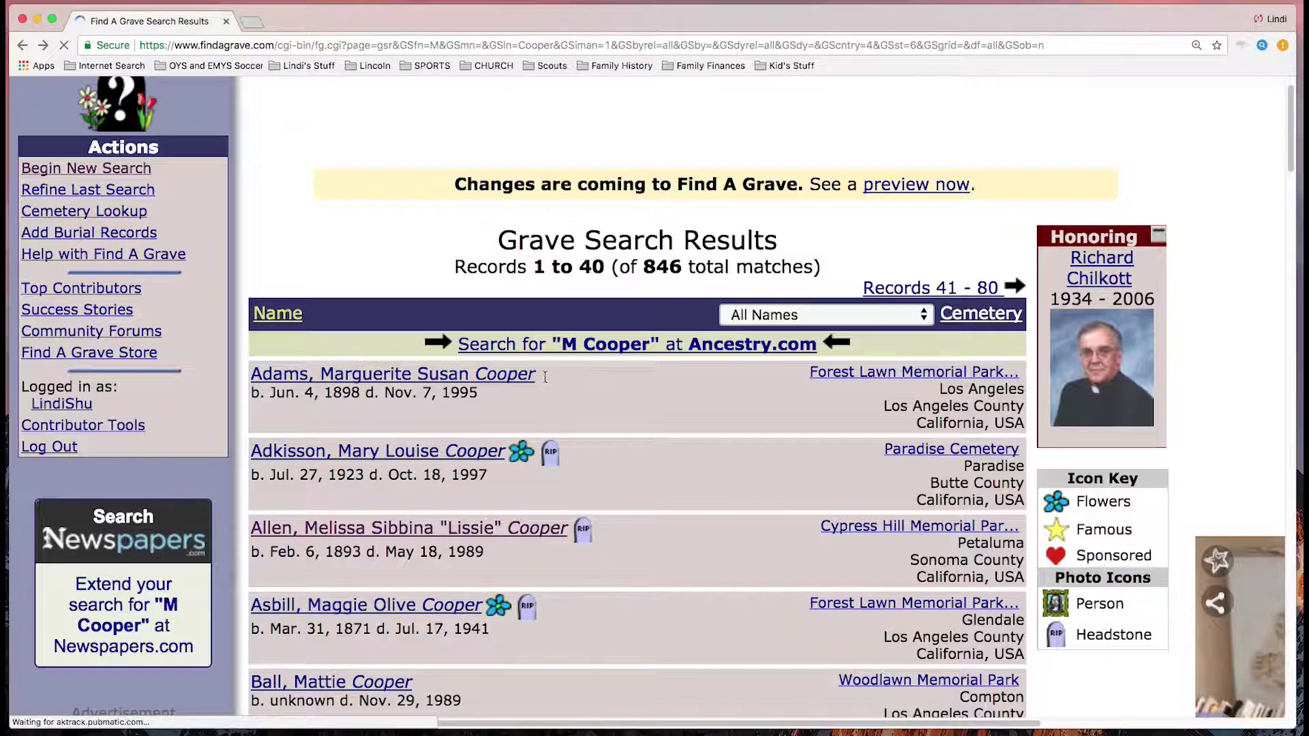
Open the first listed memorial in Forest Lawn Memorial Park, open its photo request form, and review the note and email options.
left_click(501, 377)
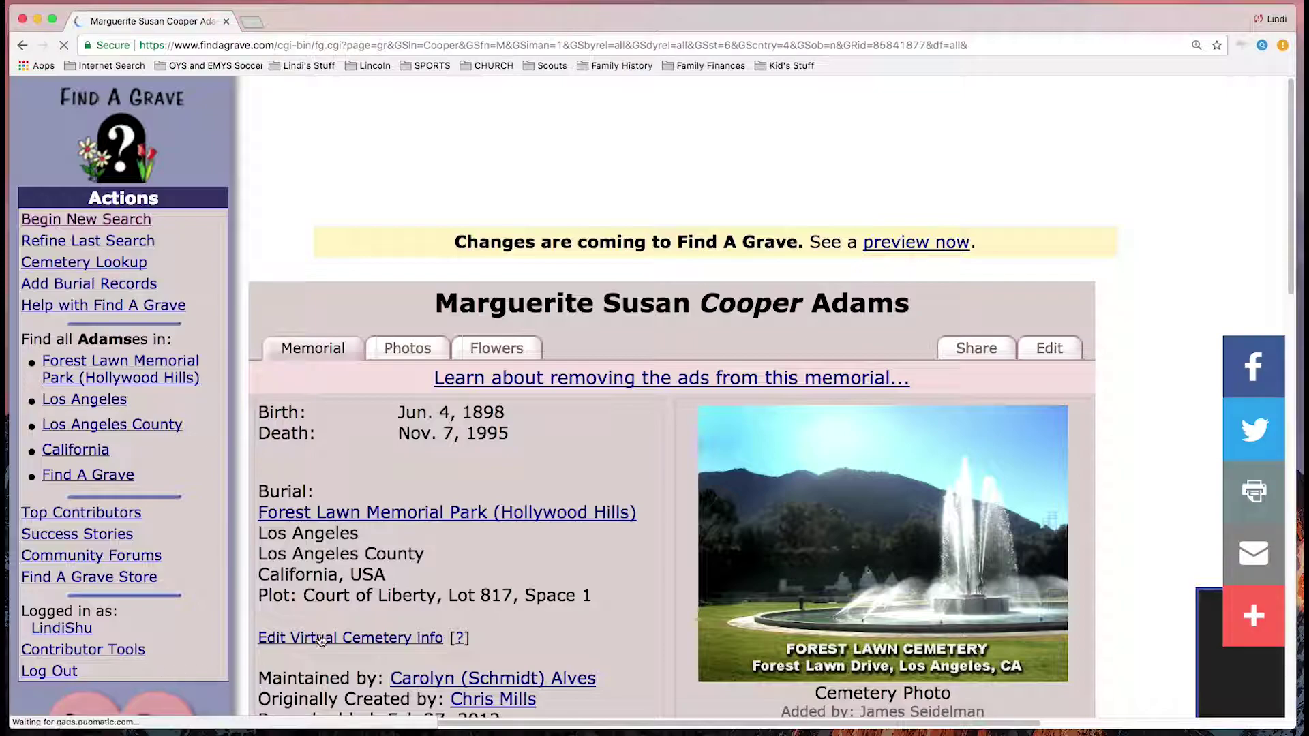
scroll(642, 566, "down", 4)
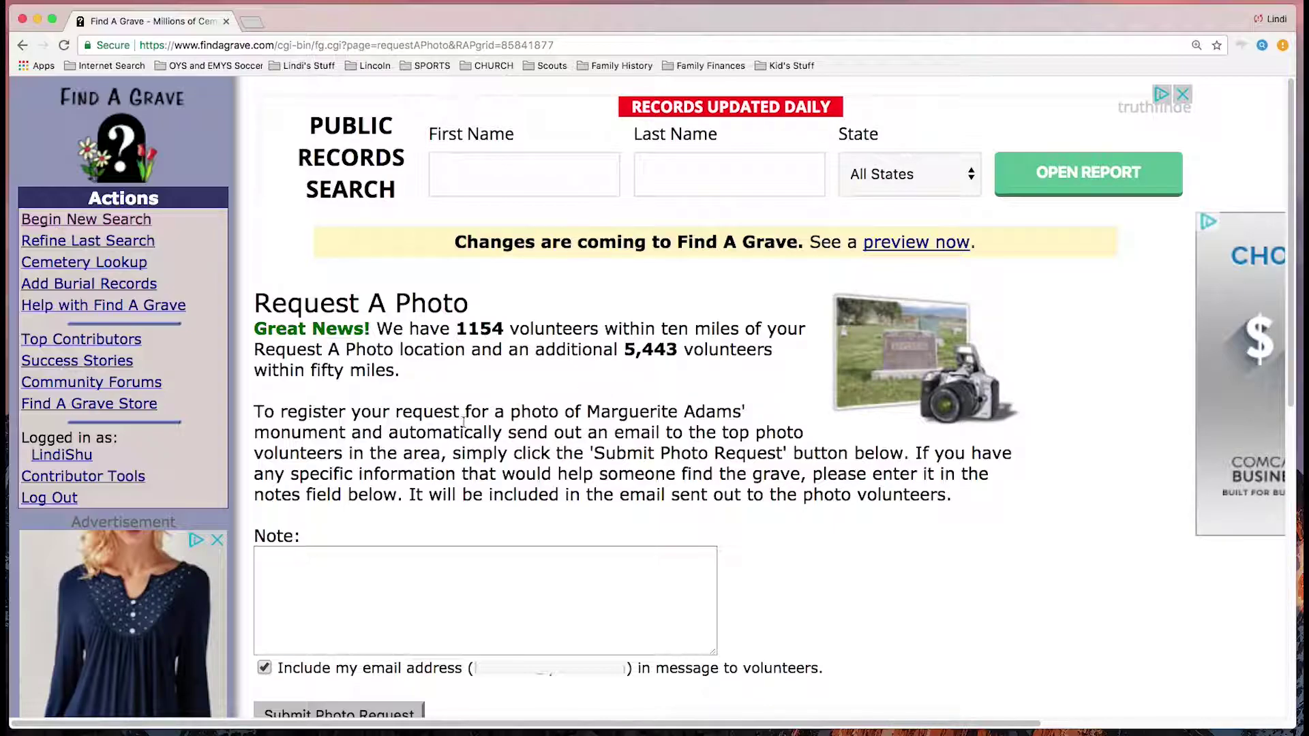
left_click(370, 573)
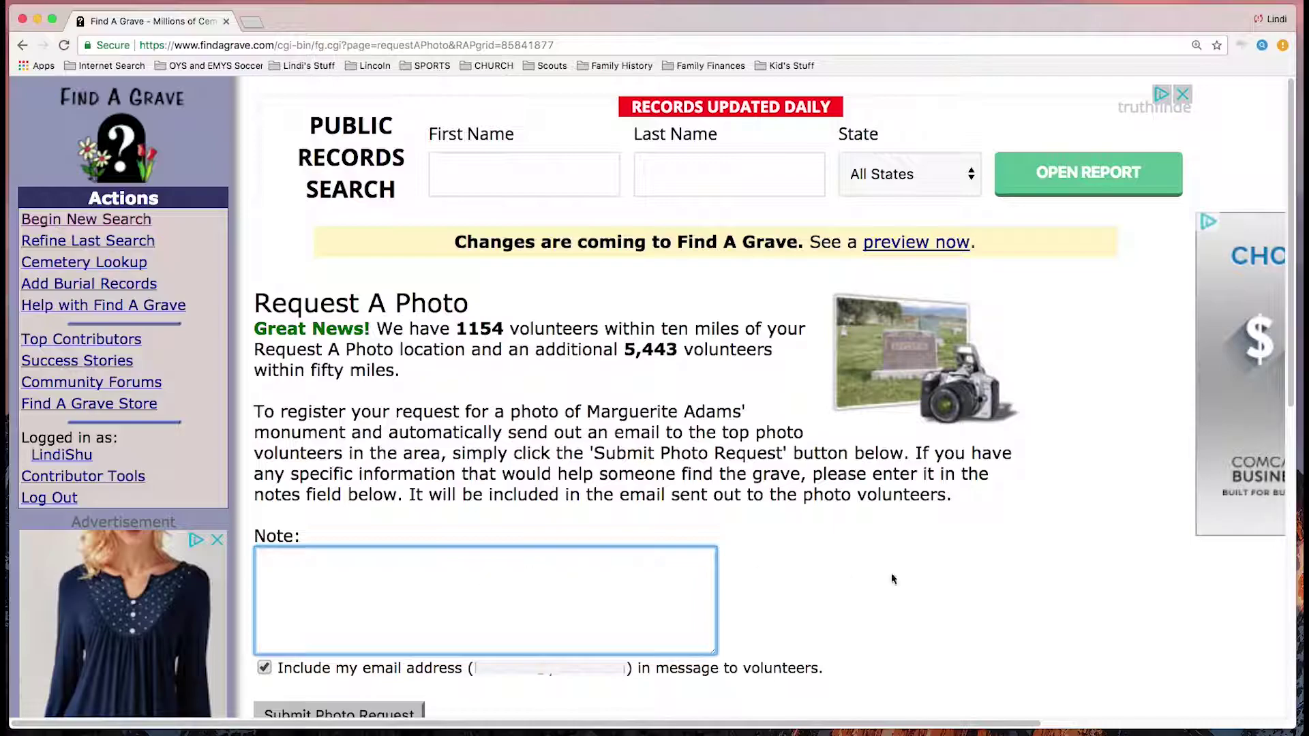
scroll(353, 685, "down", 1)
scroll(353, 686, "down", 3)
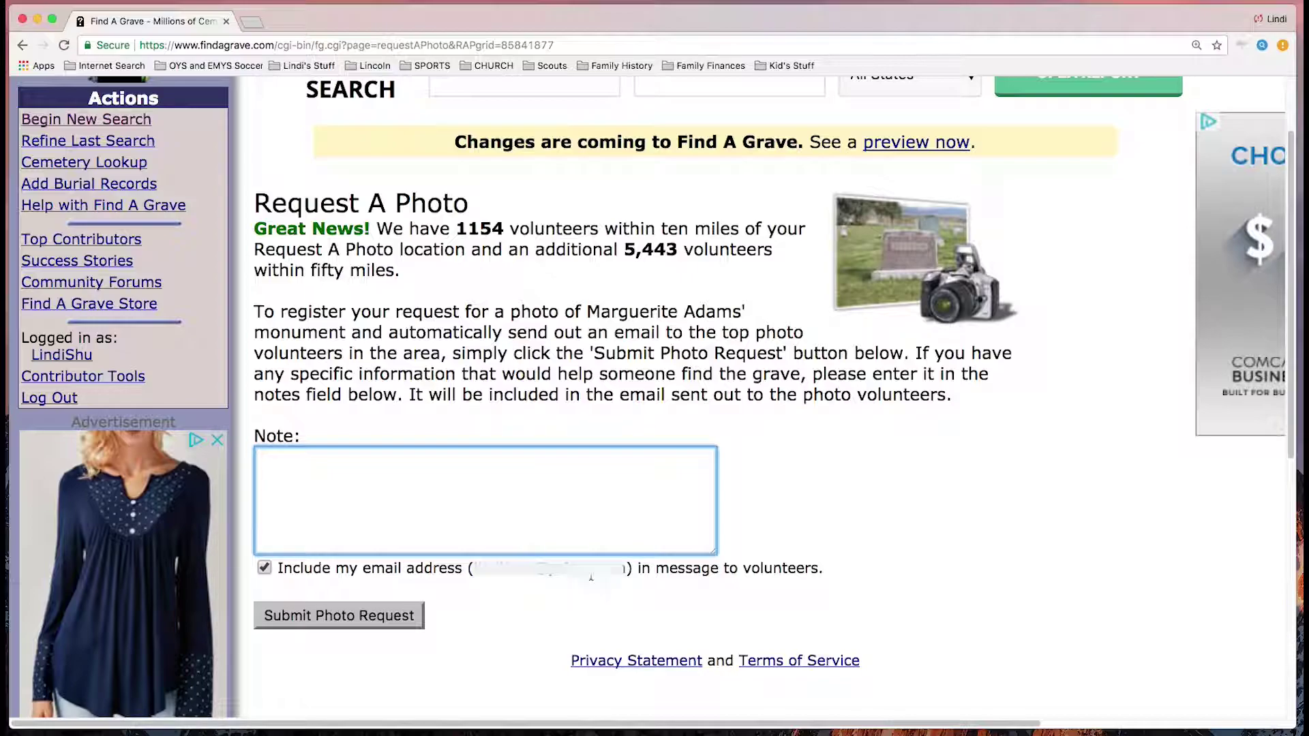
scroll(424, 399, "up", 5)
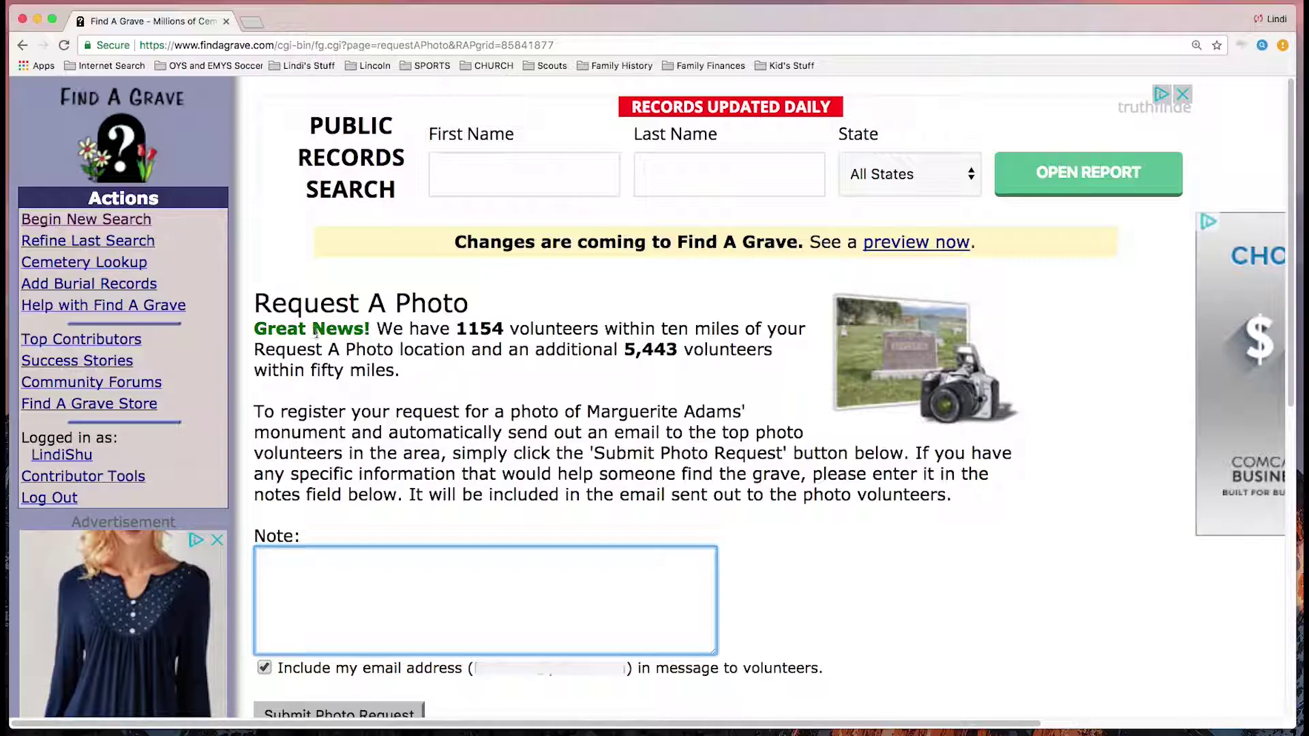
Leave the photo request unsubmitted and begin a new search with a blank Find A Grave search form.
left_click(111, 221)
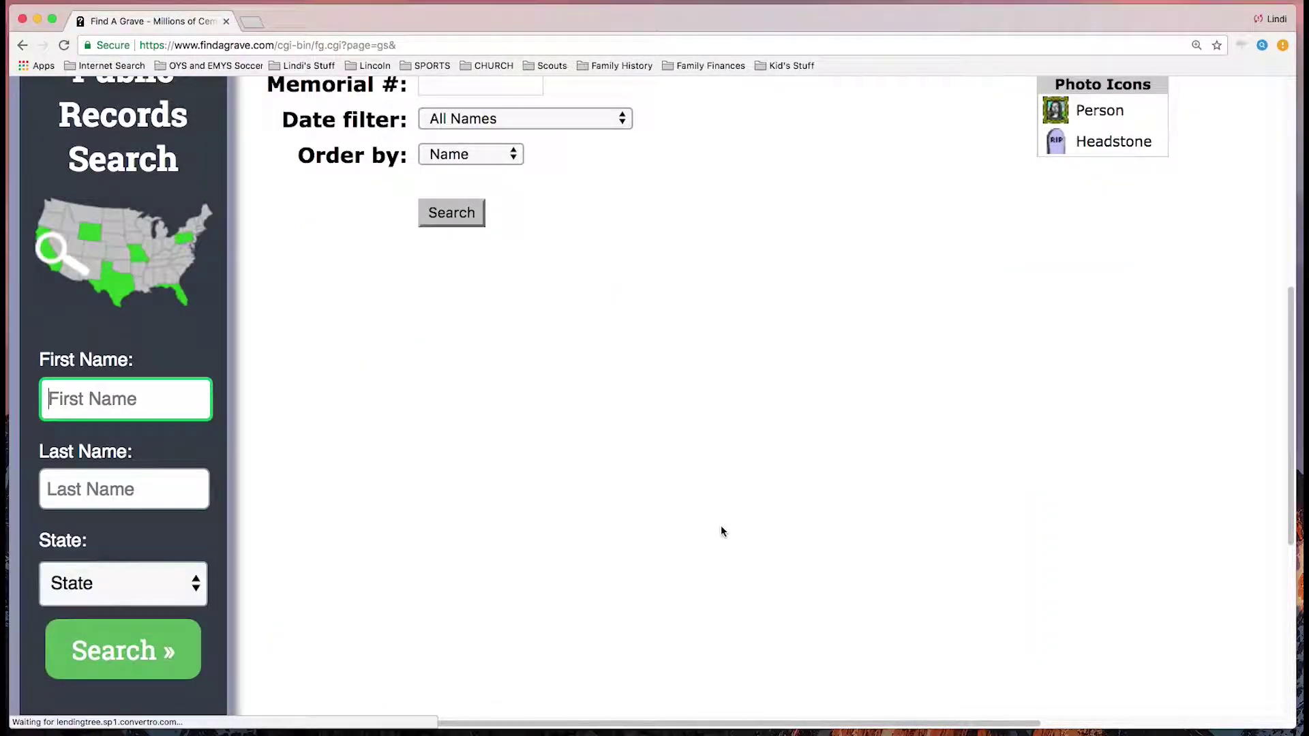
scroll(720, 528, "up", 6)
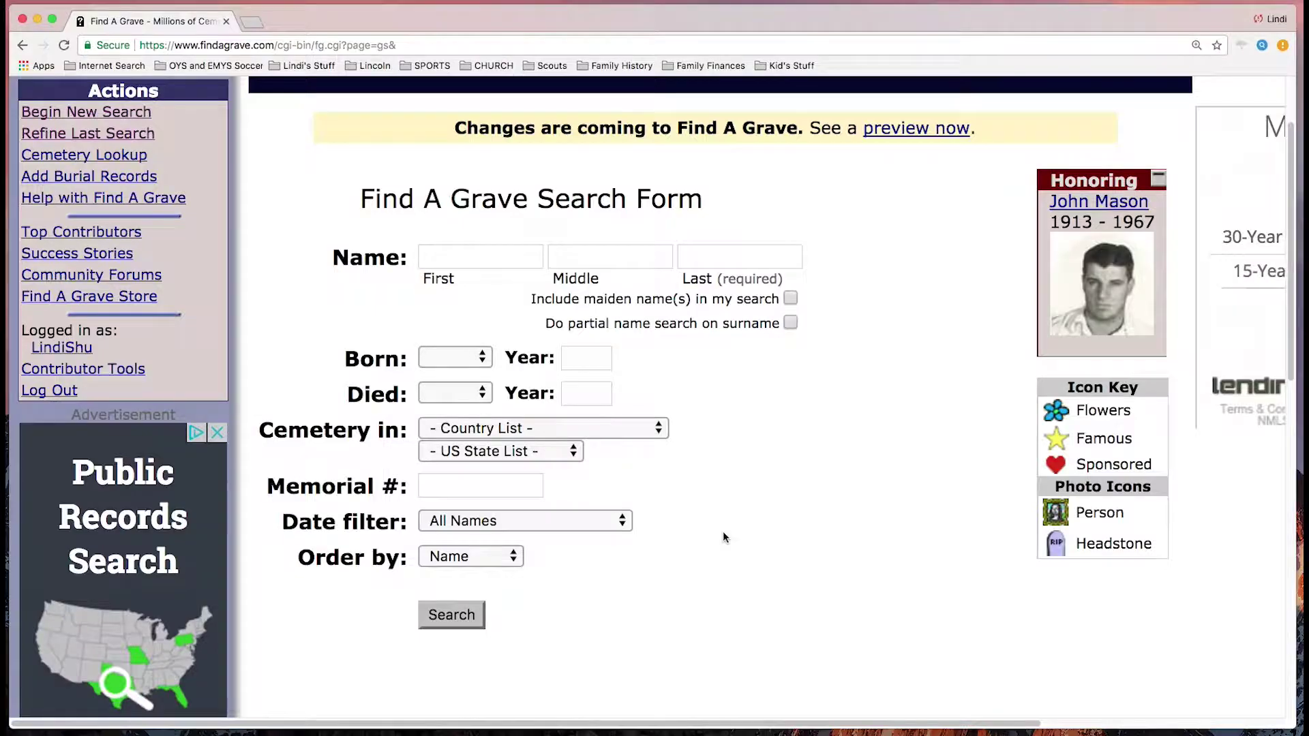
scroll(724, 538, "up", 2)
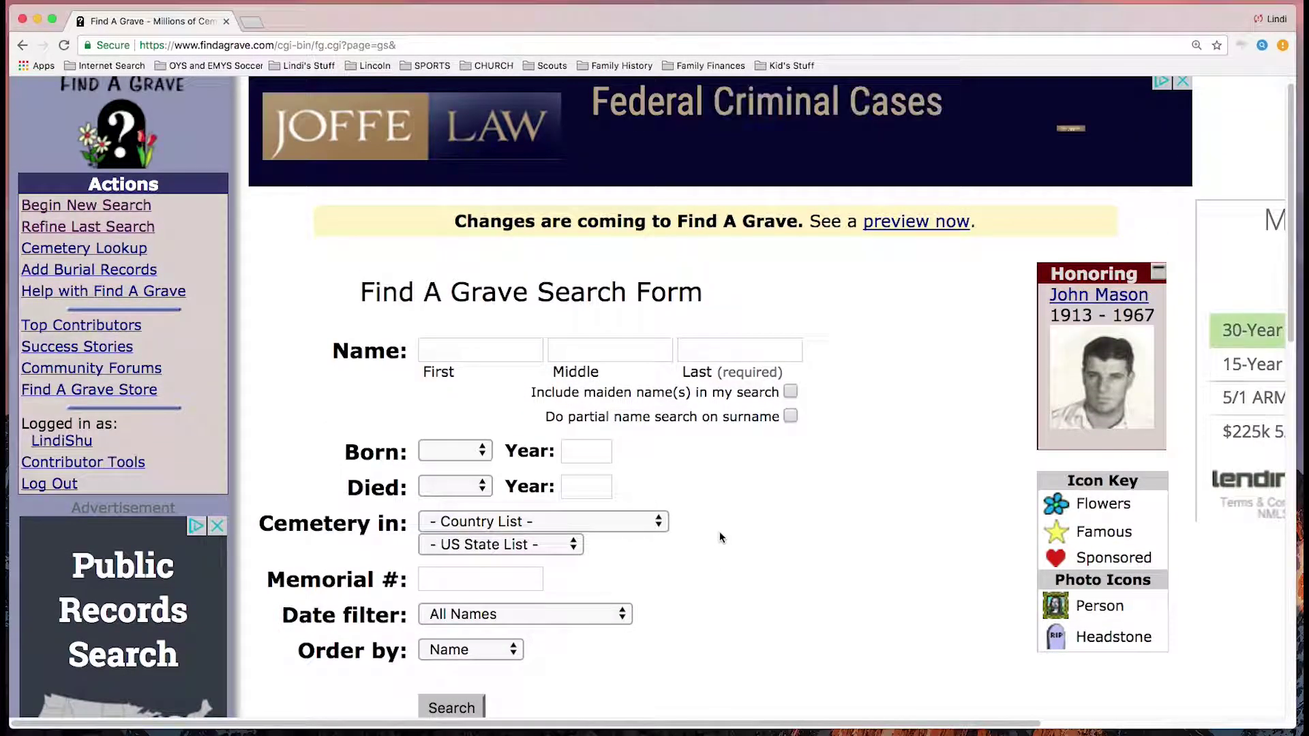